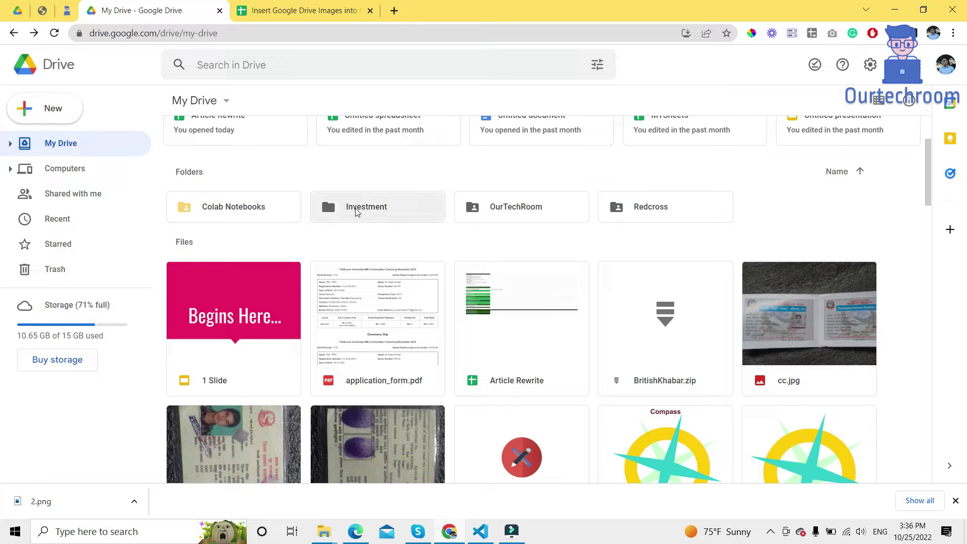
# Step: Scroll down My Drive to bring the FB_IMG photo files into view
pyautogui.scroll(-8, 353, 302)
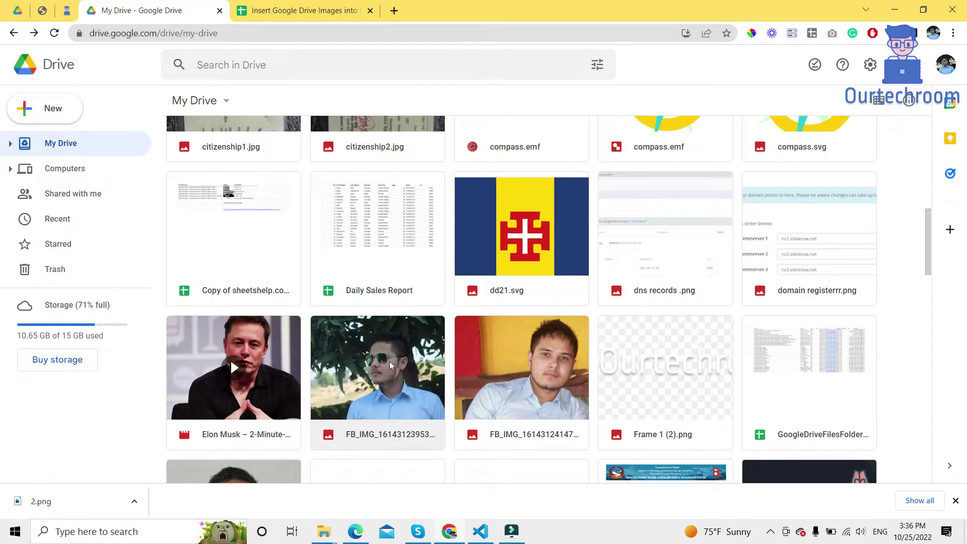
# Step: Share FB_IMG_1614312395367.jpg so anyone with the link can view it, and copy its link
pyautogui.click(389, 361)
pyautogui.rightClick(399, 351)
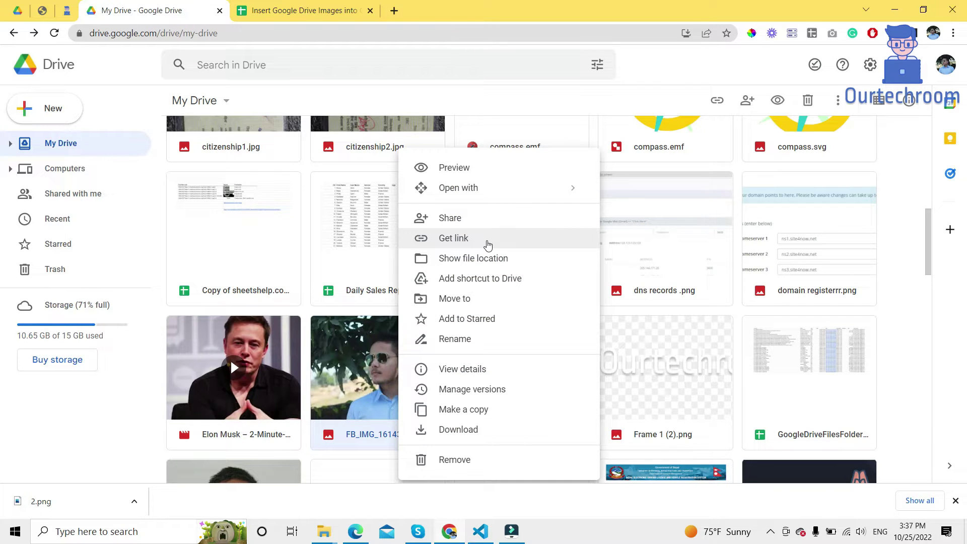
pyautogui.click(488, 245)
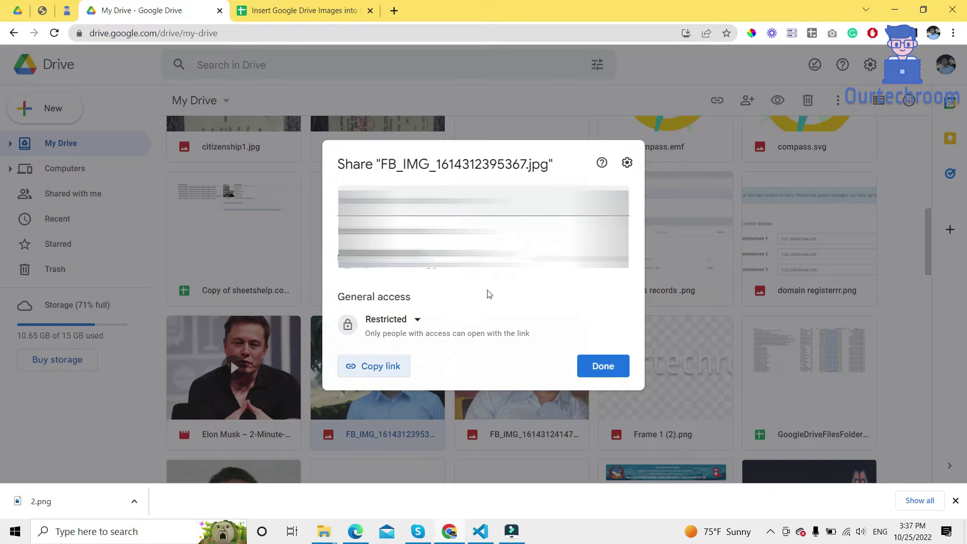
pyautogui.click(417, 319)
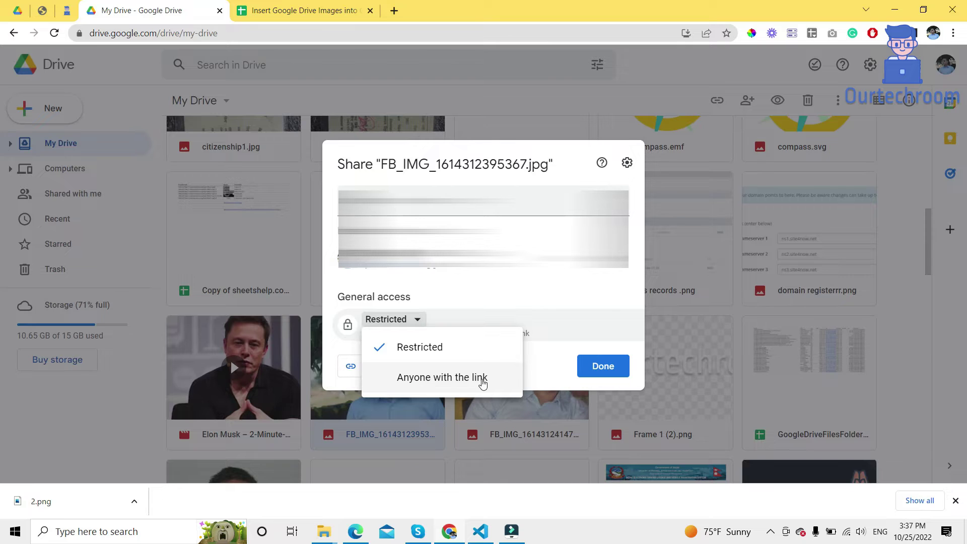
pyautogui.click(483, 378)
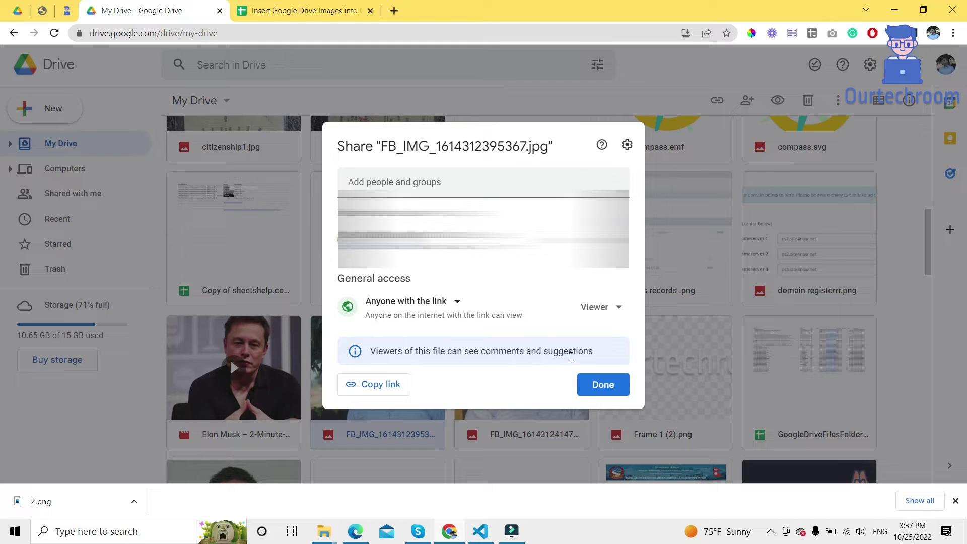
pyautogui.click(386, 390)
# Step: Paste the photo's Drive sharing link onto line 1 of sdf.md and select its file ID
pyautogui.click(481, 533)
pyautogui.click(244, 159)
pyautogui.rightClick(243, 159)
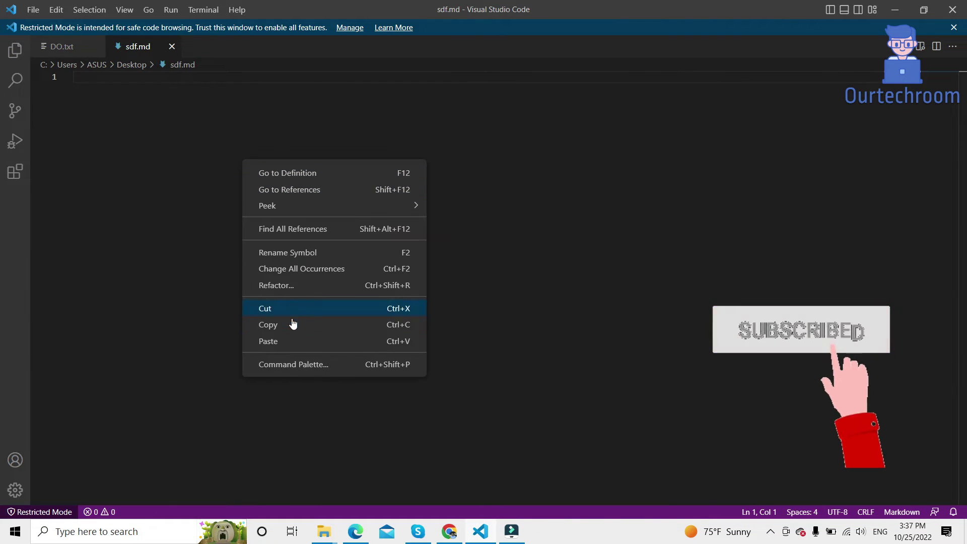
pyautogui.click(294, 339)
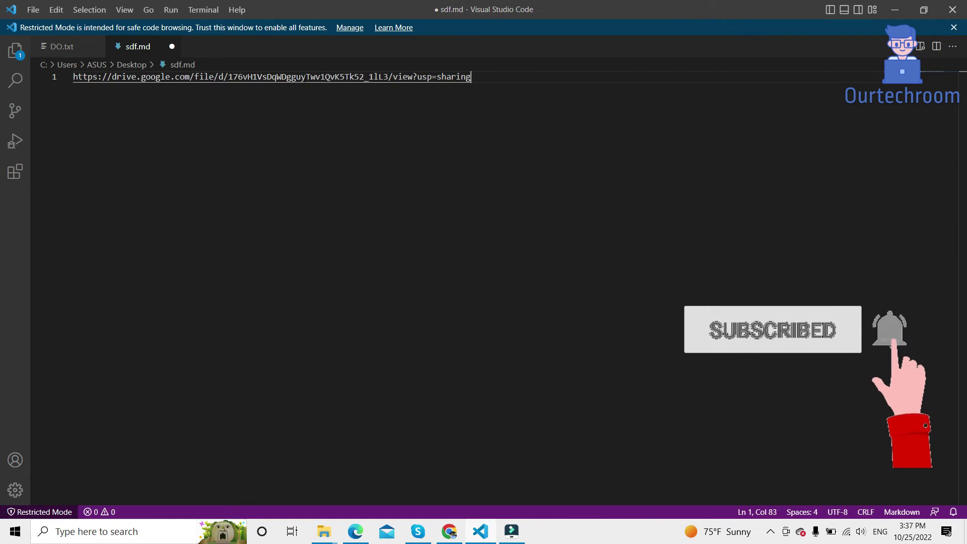
pyautogui.doubleClick(281, 77)
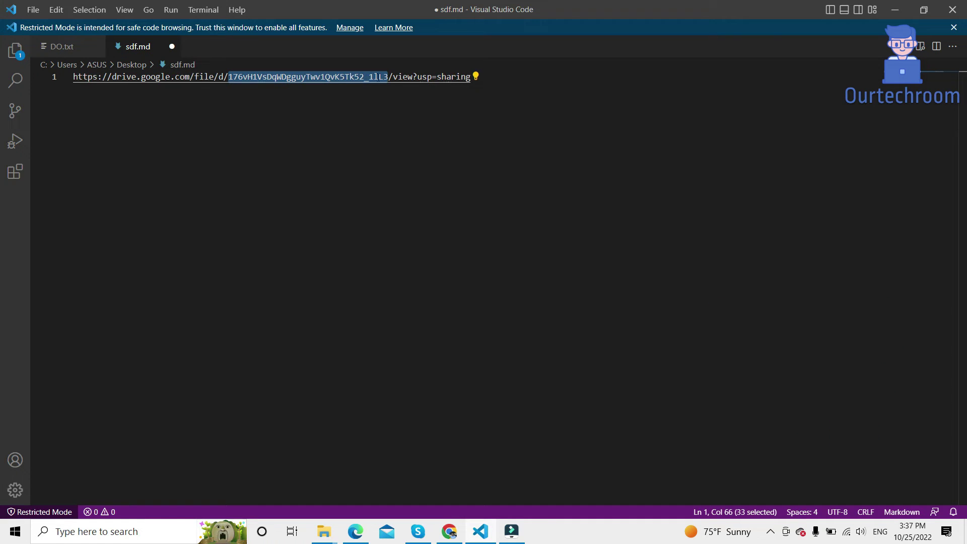
pyautogui.click(450, 531)
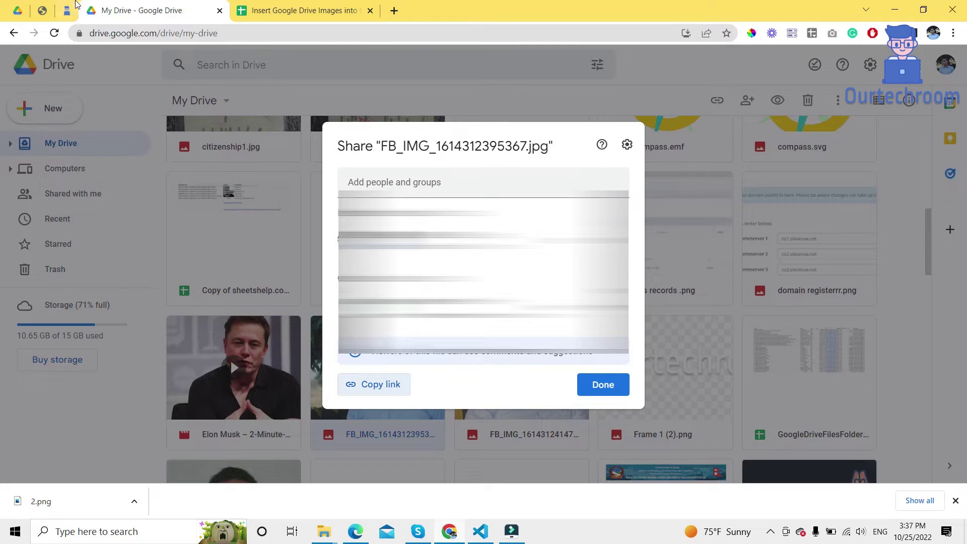
pyautogui.click(76, 4)
pyautogui.click(177, 31)
pyautogui.scroll(8, 352, 251)
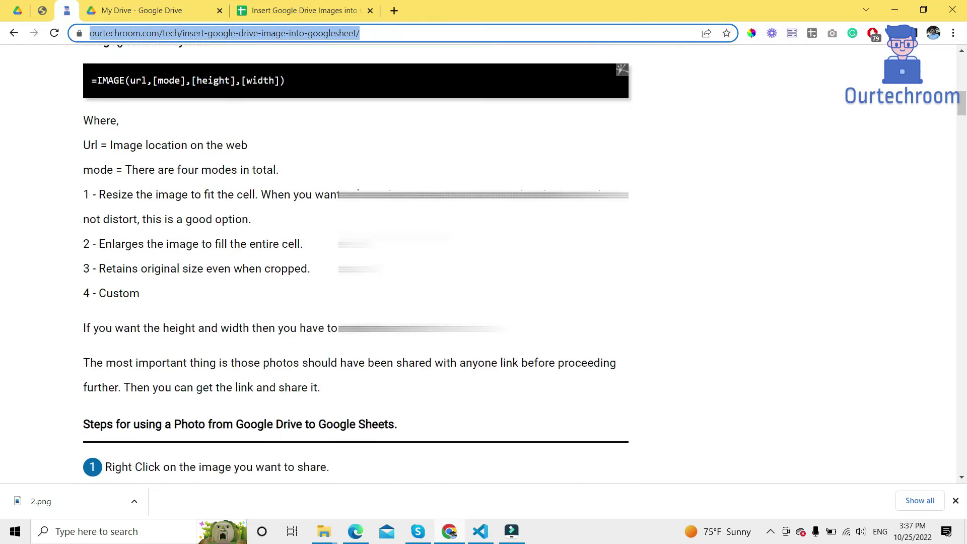
pyautogui.scroll(7, 203, 270)
pyautogui.scroll(-15, 203, 270)
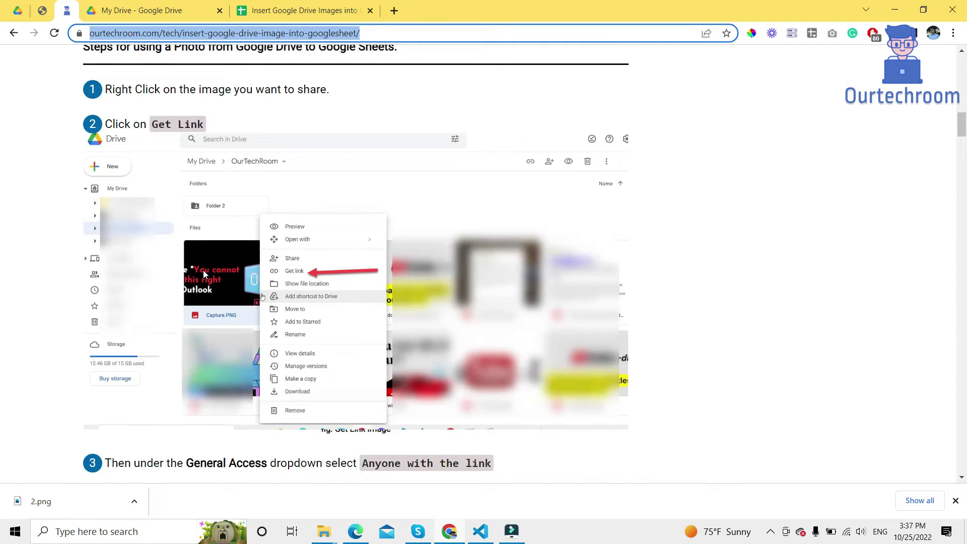
pyautogui.scroll(-15, 203, 270)
pyautogui.moveTo(378, 237); pyautogui.dragTo(78, 252)
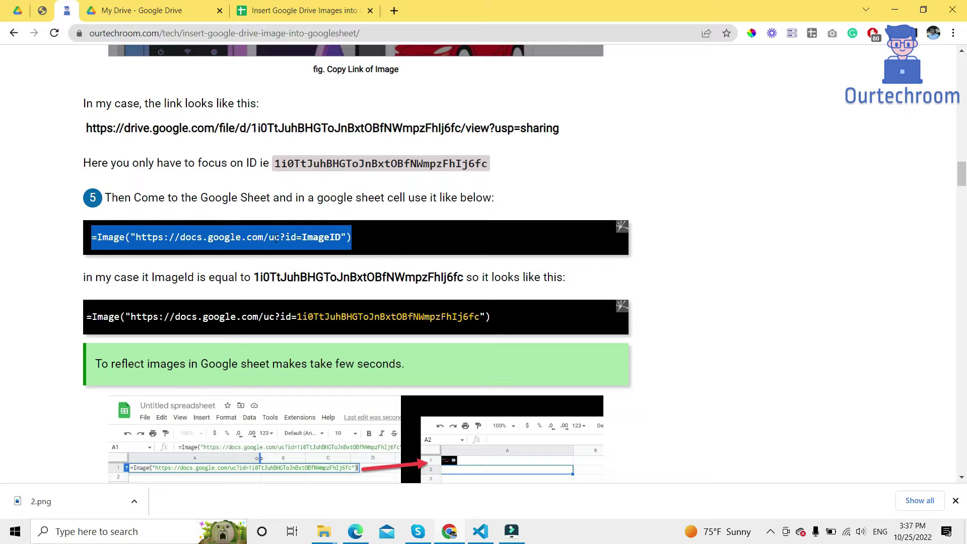
# Step: Paste the =Image formula template on line 3 of sdf.md, below the Drive link
pyautogui.click(481, 531)
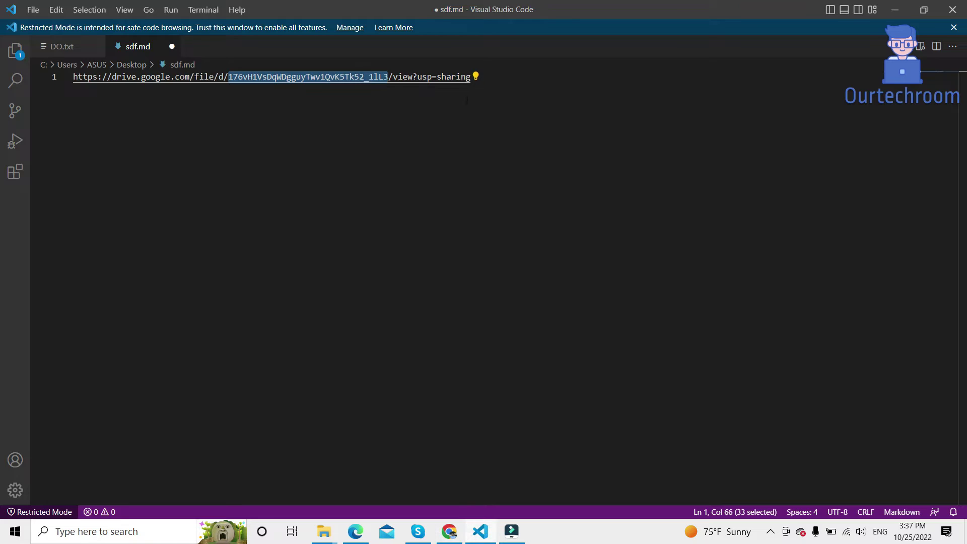
pyautogui.click(490, 82)
pyautogui.press('Return')
pyautogui.press('Return')
pyautogui.hotkey('ctrl', 'v')
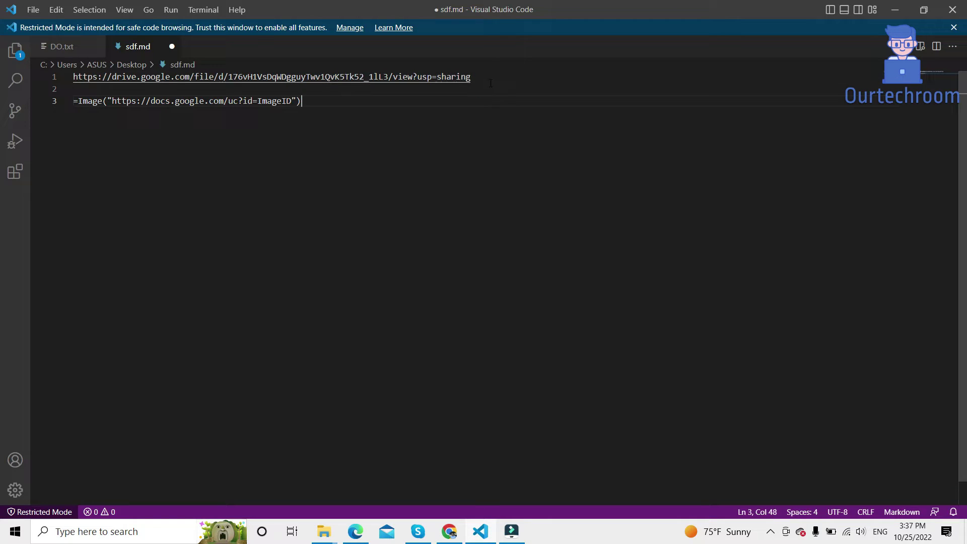
# Step: Replace ImageID in the template with the file ID copied from the line 1 link
pyautogui.click(316, 77)
pyautogui.doubleClick(316, 76)
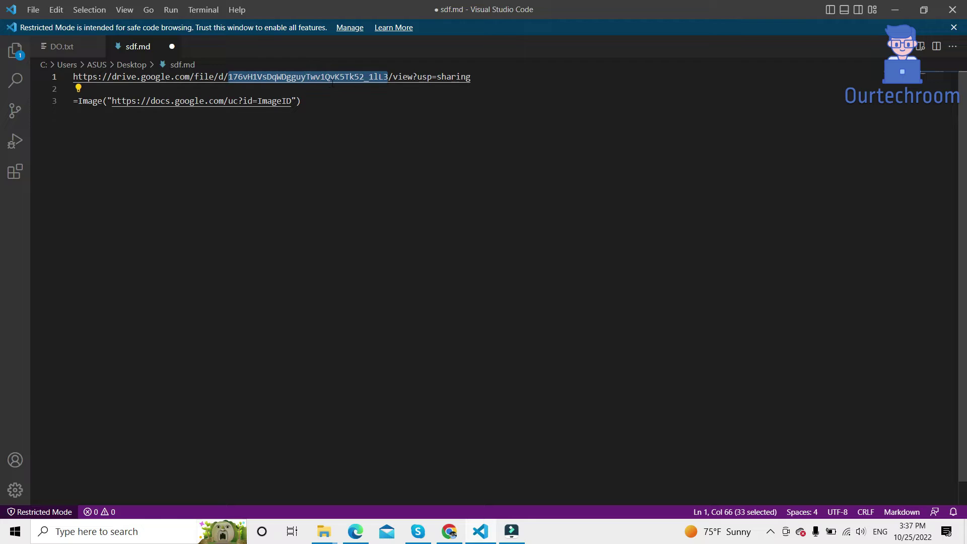
pyautogui.rightClick(321, 77)
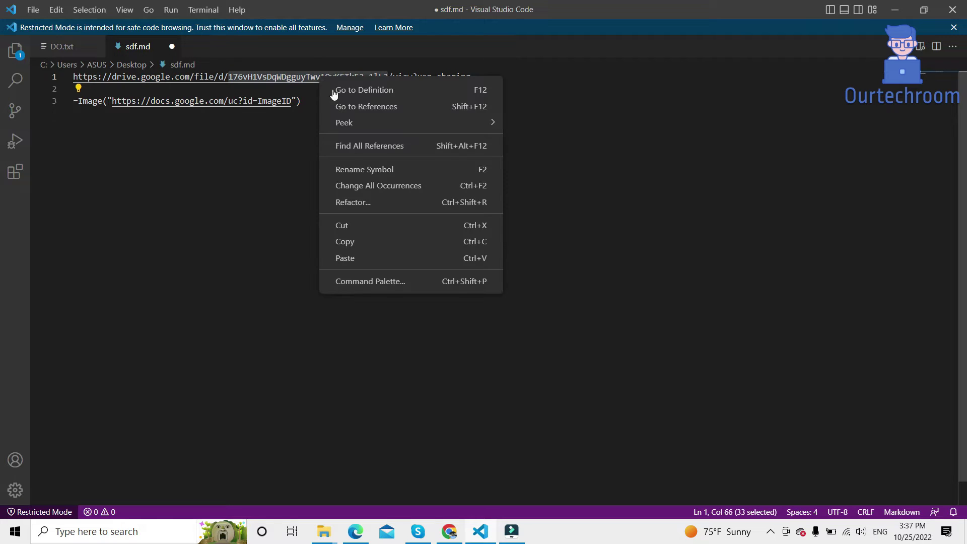
pyautogui.click(353, 244)
pyautogui.doubleClick(274, 101)
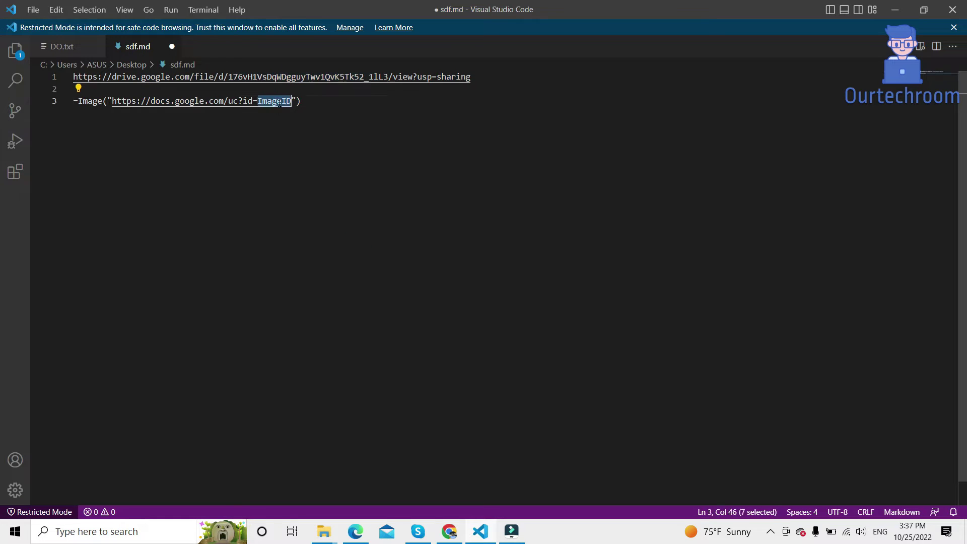
pyautogui.press('BackSpace')
pyautogui.hotkey('ctrl', 'v')
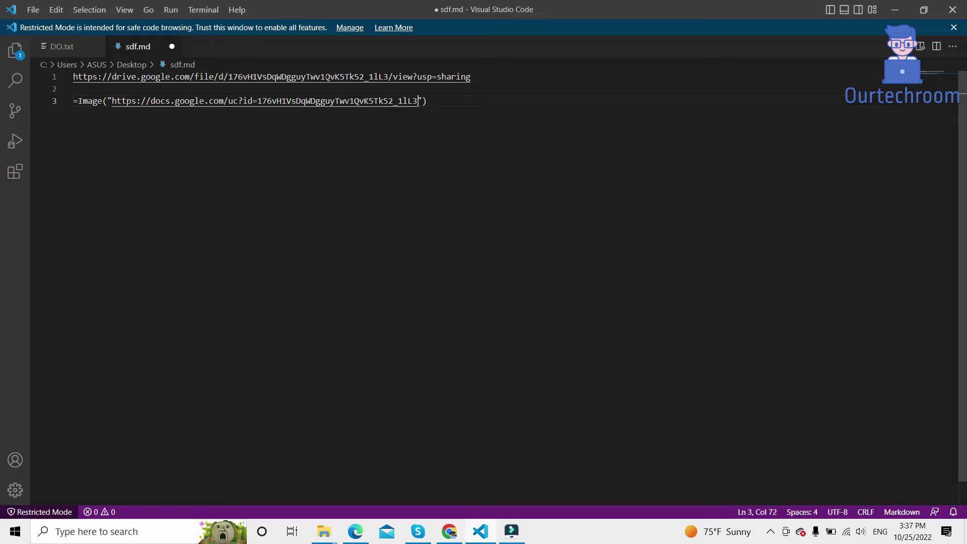
# Step: Copy the finished =Image formula on line 3
pyautogui.doubleClick(308, 76)
pyautogui.moveTo(454, 104); pyautogui.dragTo(74, 101)
pyautogui.rightClick(94, 101)
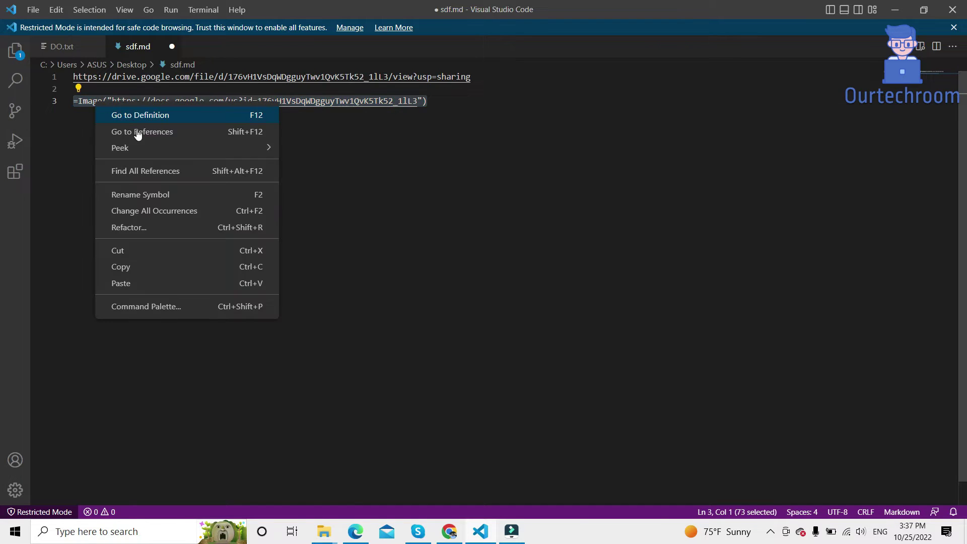
pyautogui.click(134, 266)
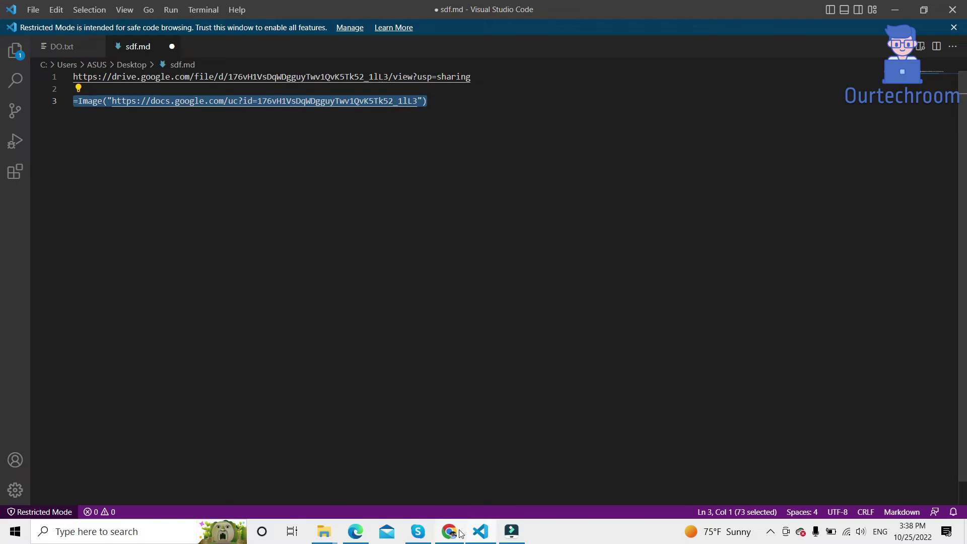
# Step: Enter the =Image formula with the photo's file ID into cell A1 of the spreadsheet
pyautogui.hotkey('alt', 'Tab')
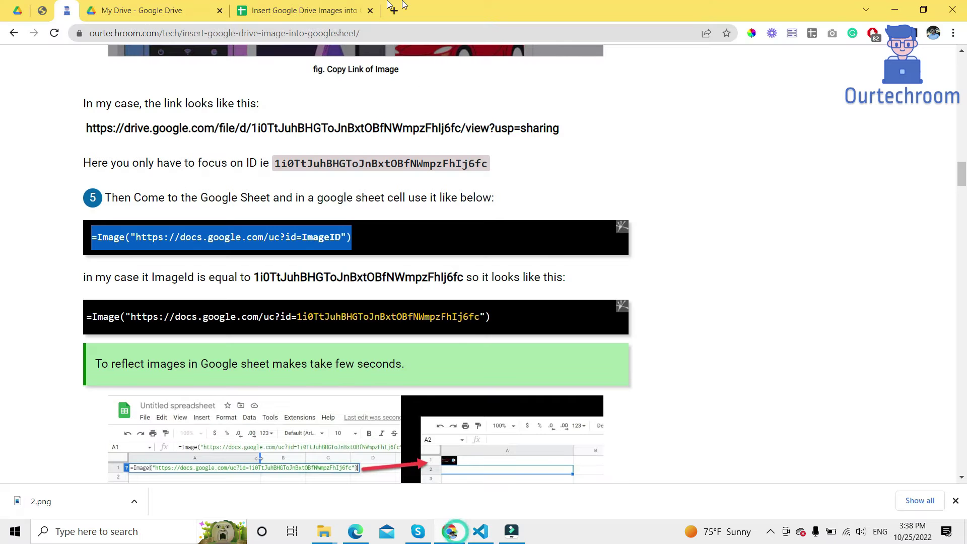
pyautogui.click(321, 6)
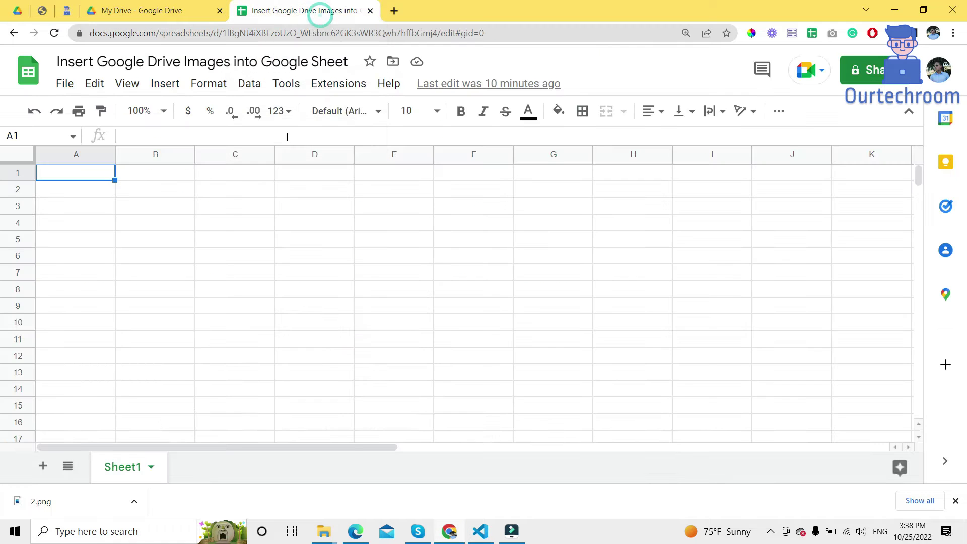
pyautogui.doubleClick(71, 180)
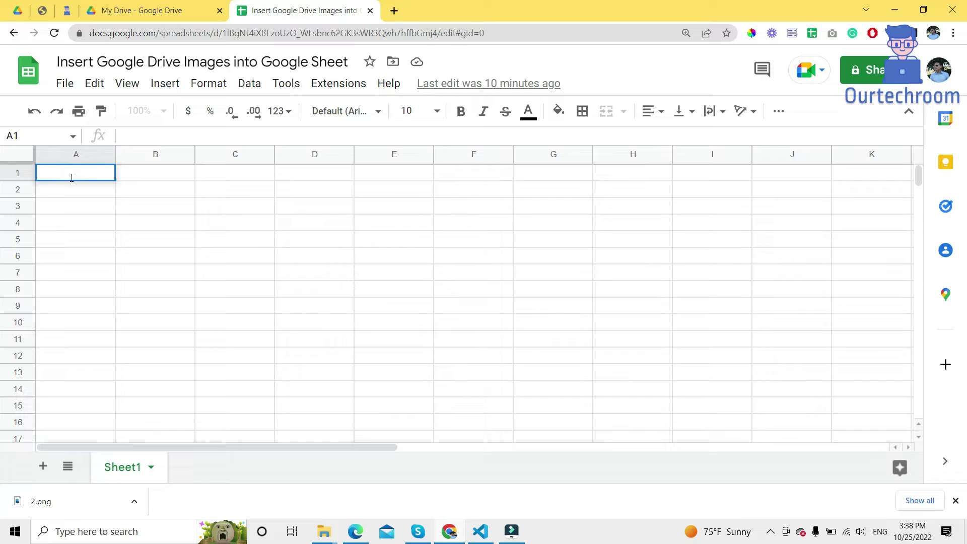
pyautogui.hotkey('ctrl', 'v')
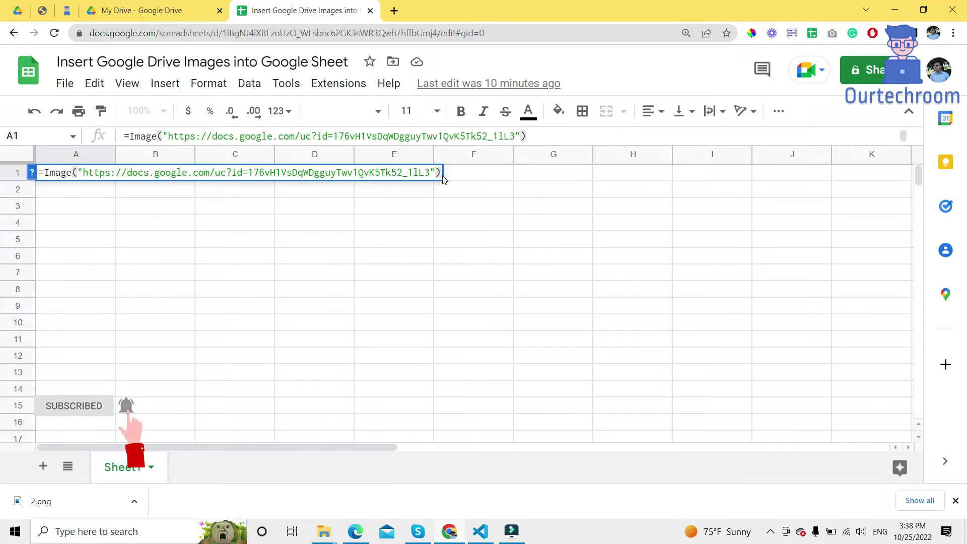
pyautogui.press('Return')
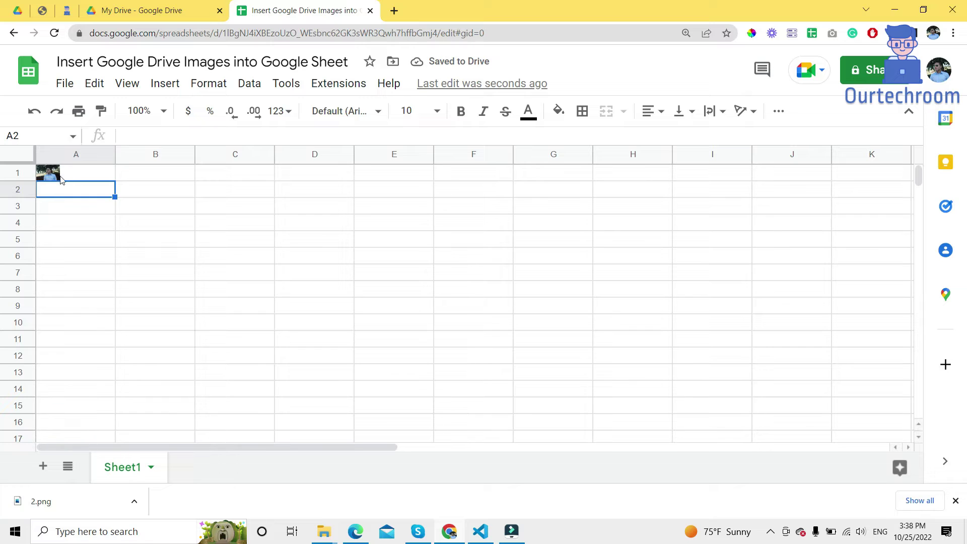
pyautogui.click(46, 177)
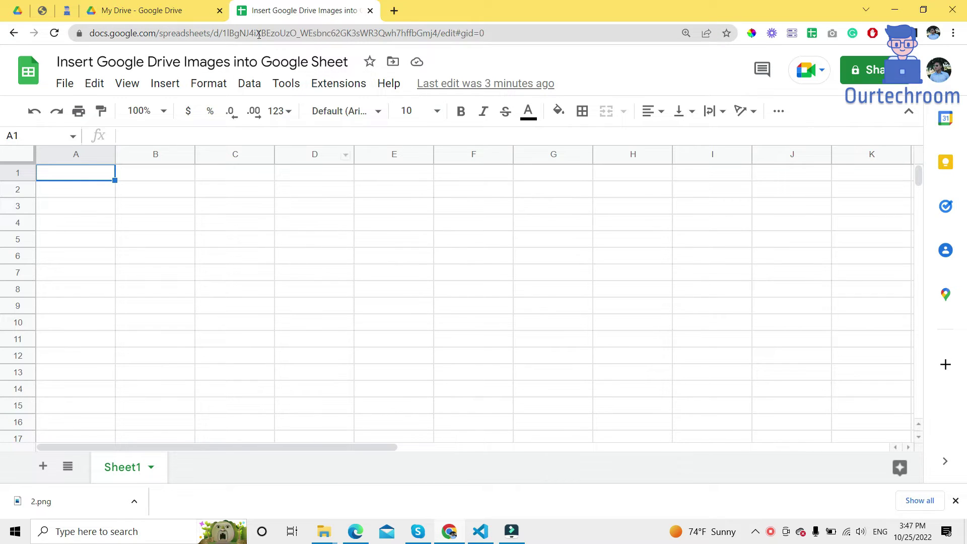
# Step: Select the step 6 Apps Script code from function onOpen() to its closing brace
pyautogui.click(66, 10)
pyautogui.scroll(-1, 263, 152)
pyautogui.scroll(-12, 263, 152)
pyautogui.click(261, 223)
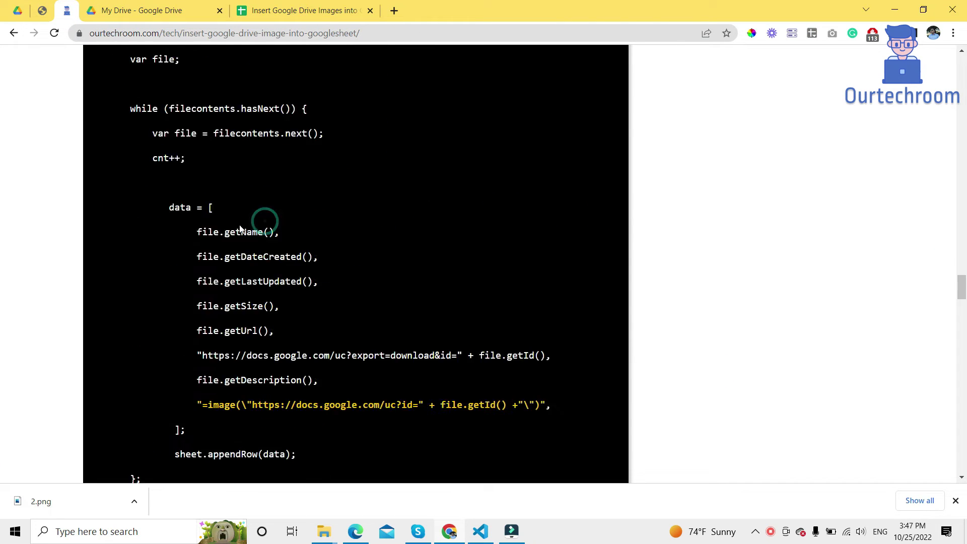
pyautogui.scroll(15, 222, 217)
pyautogui.moveTo(92, 168); pyautogui.dragTo(170, 441)
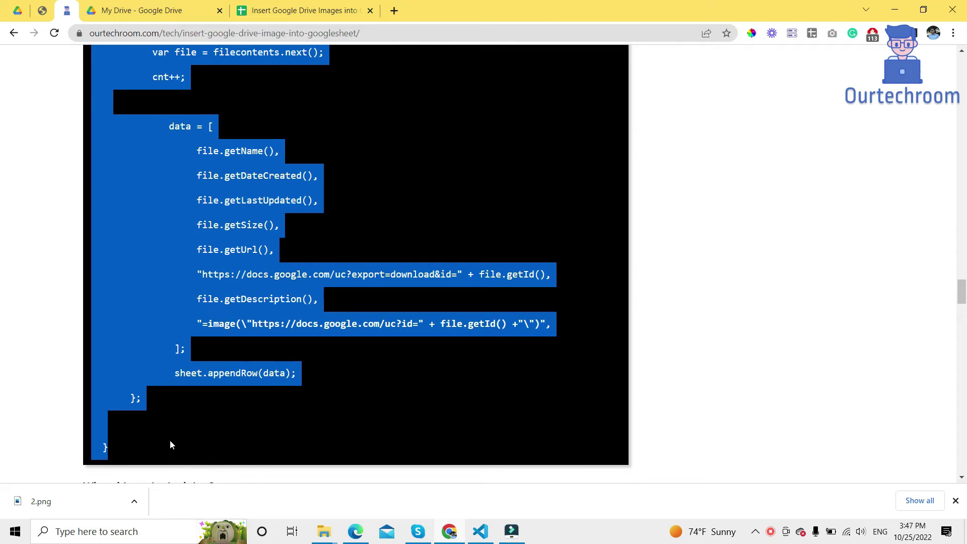
# Step: Launch a new Apps Script project for the spreadsheet via Extensions > Apps Script
pyautogui.click(283, 6)
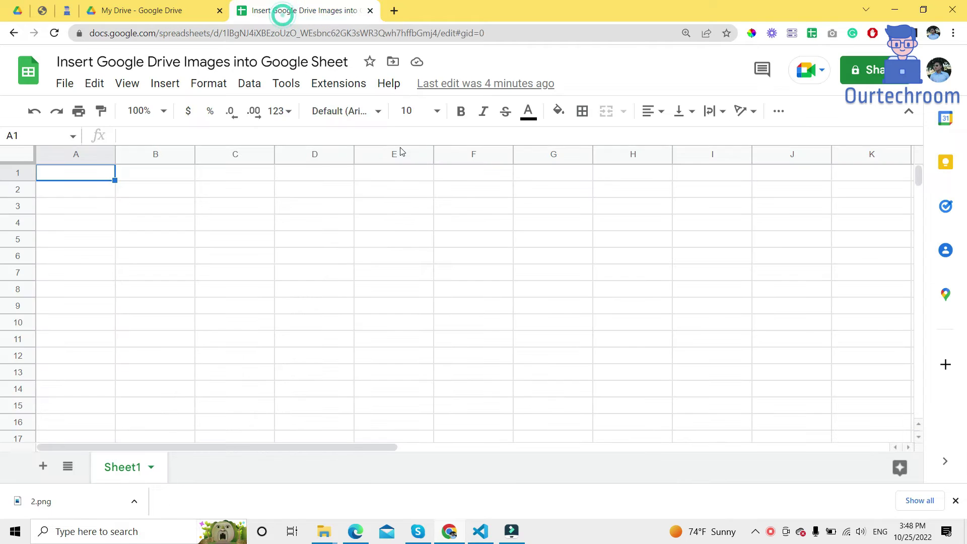
pyautogui.click(339, 83)
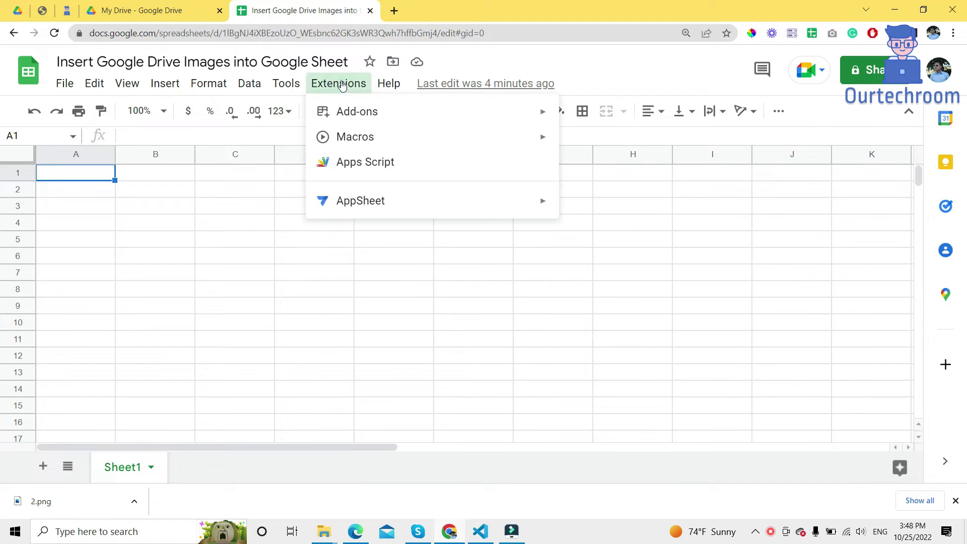
pyautogui.click(392, 170)
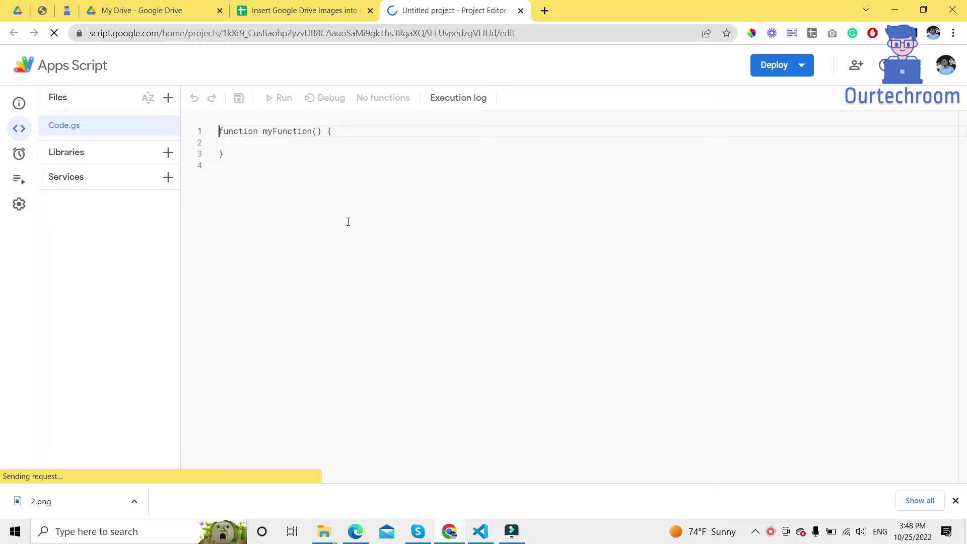
# Step: Replace the default myFunction stub in Code.gs with the copied tutorial script, allowing clipboard access
pyautogui.click(277, 203)
pyautogui.hotkey('ctrl', 'a')
pyautogui.press('BackSpace')
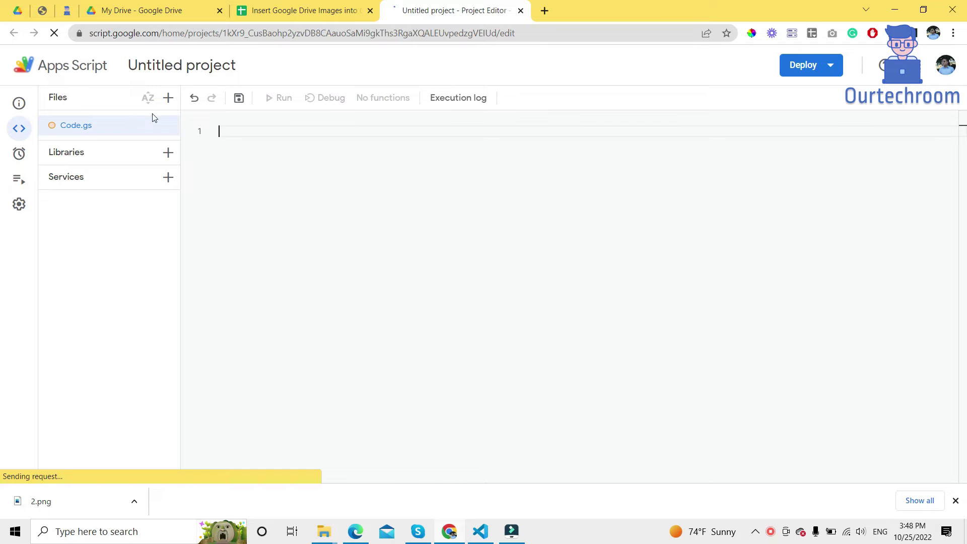
pyautogui.rightClick(266, 147)
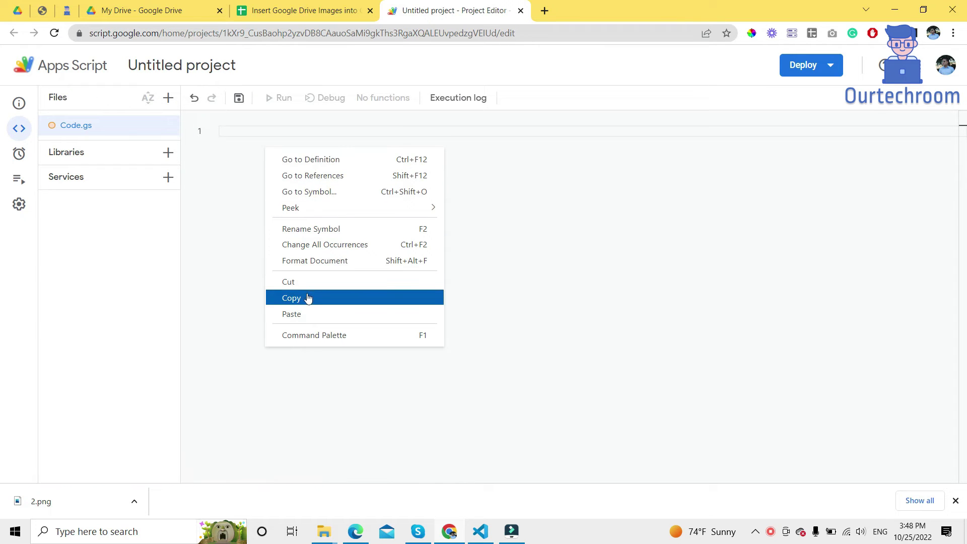
pyautogui.click(308, 314)
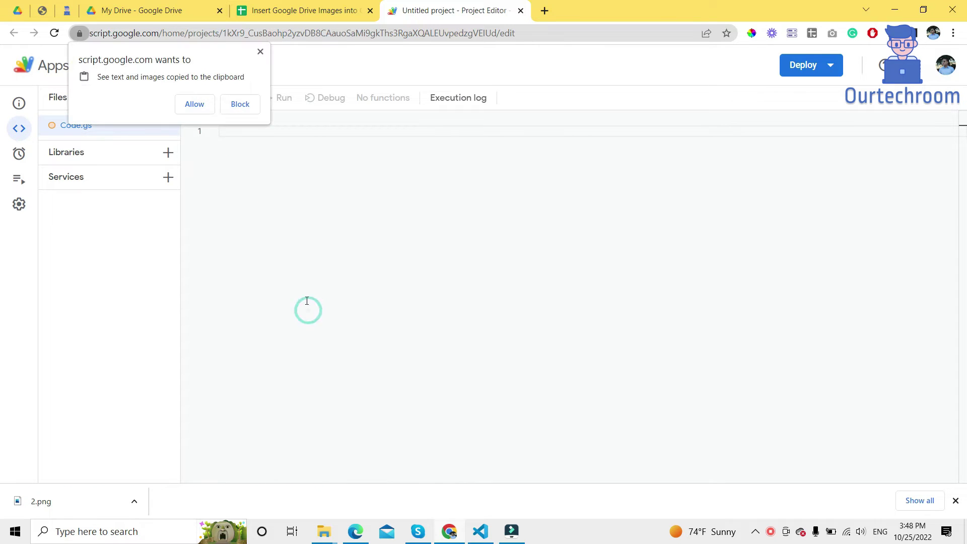
pyautogui.click(195, 104)
# Step: Save the Apps Script project and dismiss the download bar
pyautogui.scroll(5, 360, 289)
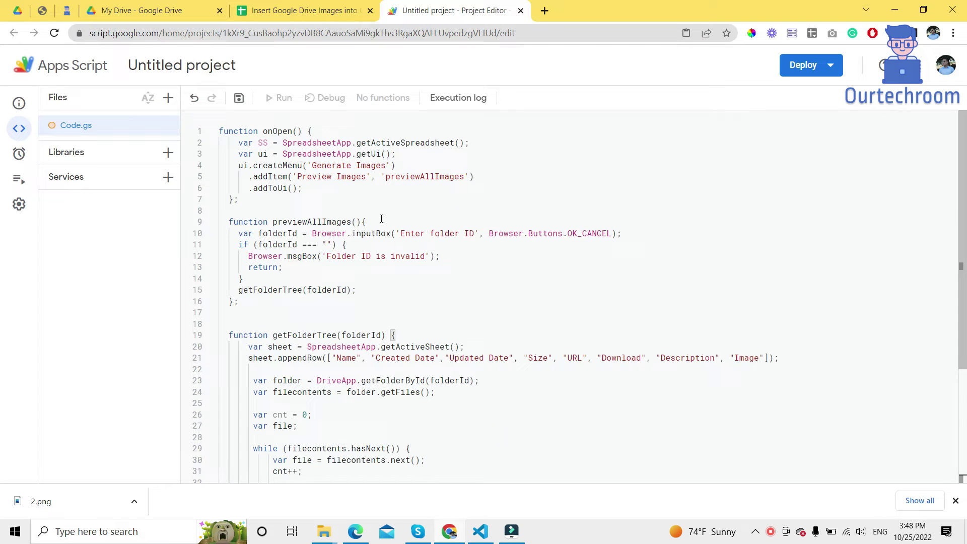
pyautogui.click(238, 99)
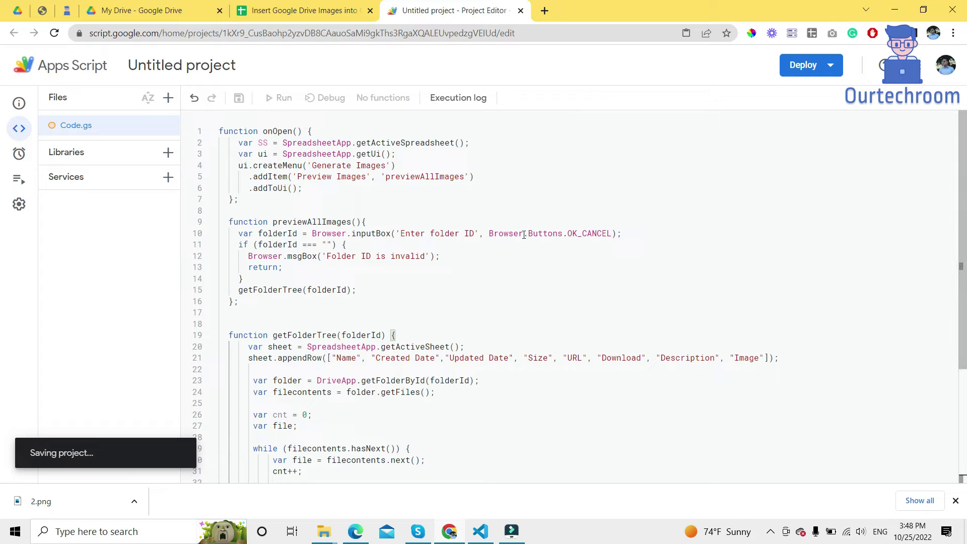
pyautogui.scroll(-3, 521, 441)
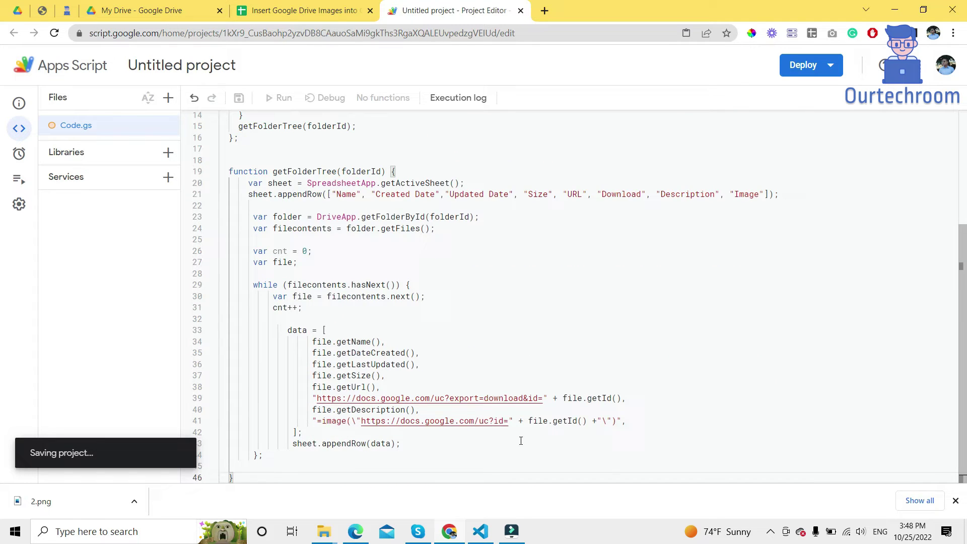
pyautogui.click(955, 501)
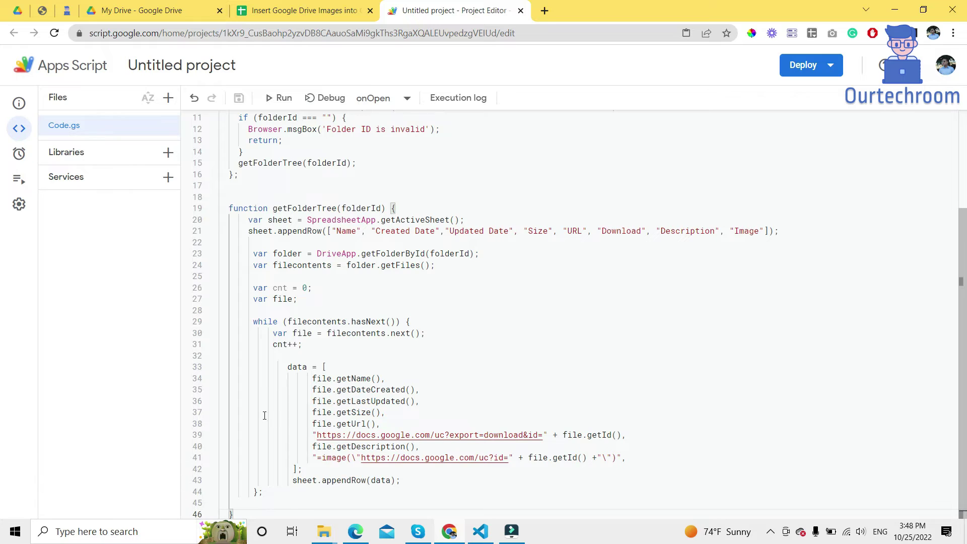
pyautogui.scroll(3, 333, 259)
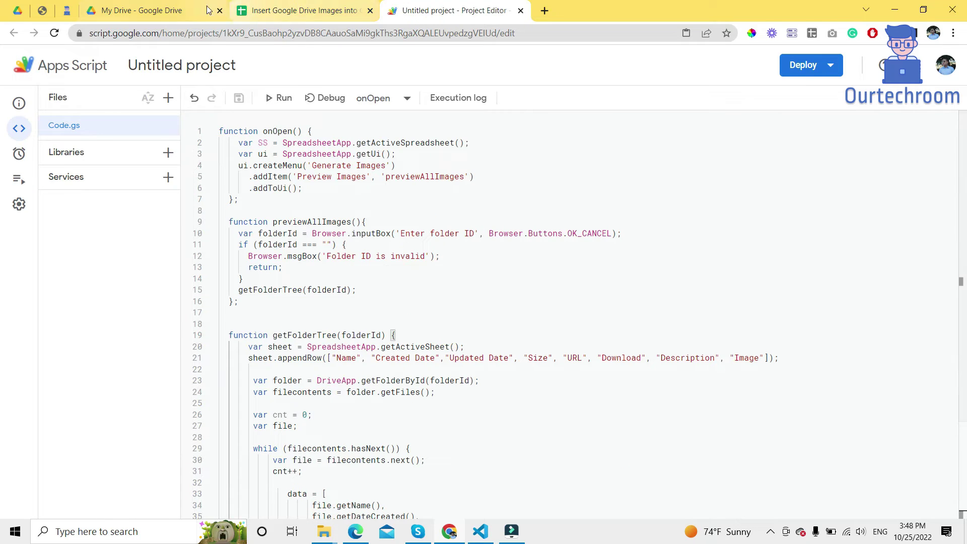
# Step: Set the OurTechRoom folder to 'Anyone with the link' can view and copy its link
pyautogui.click(160, 6)
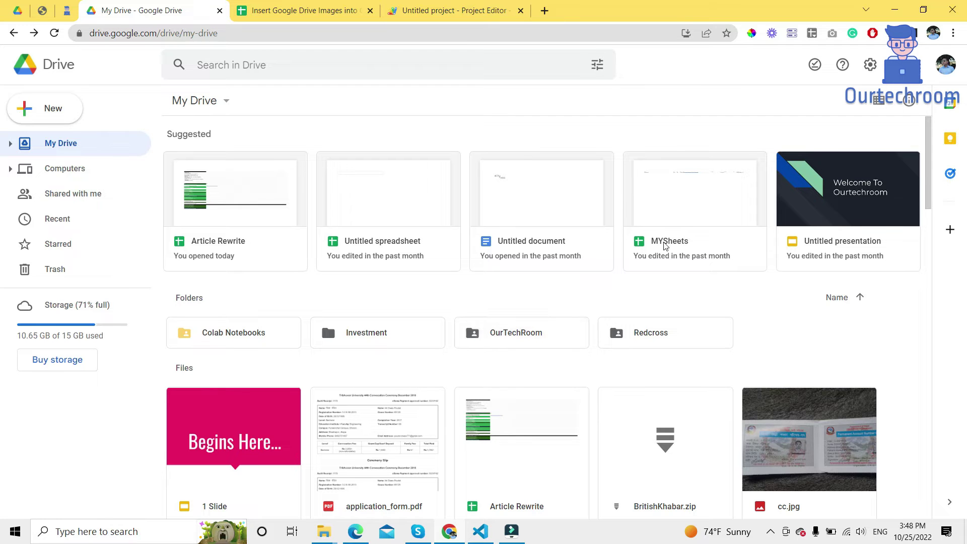
pyautogui.doubleClick(525, 338)
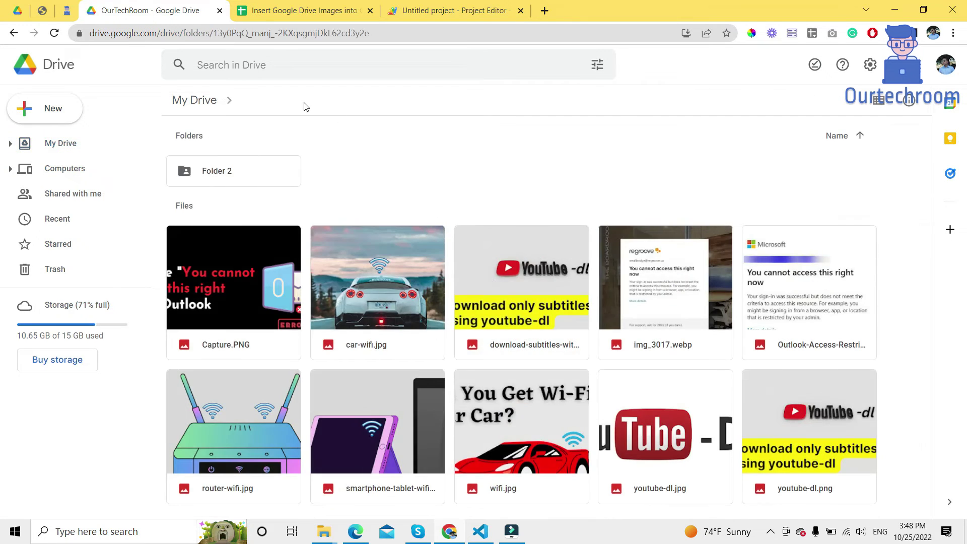
pyautogui.click(217, 99)
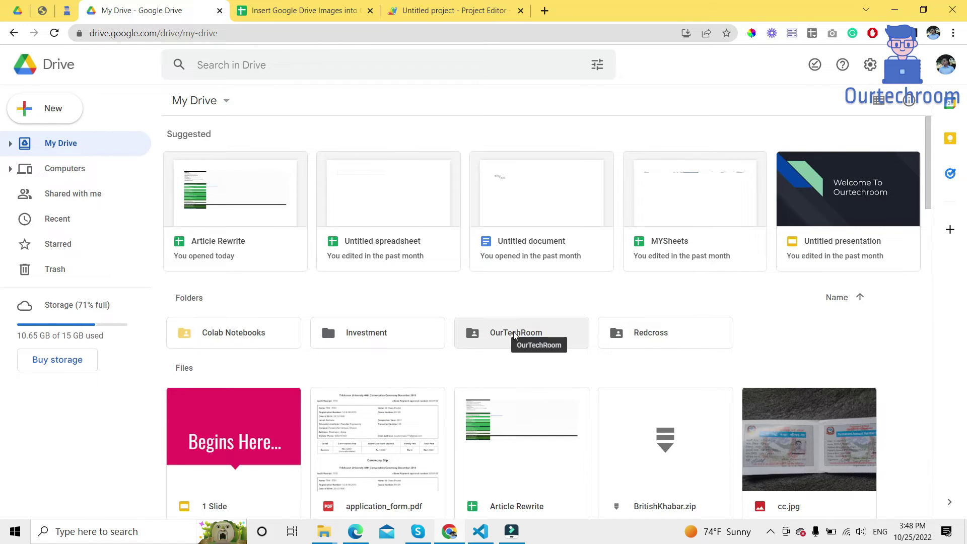
pyautogui.rightClick(515, 337)
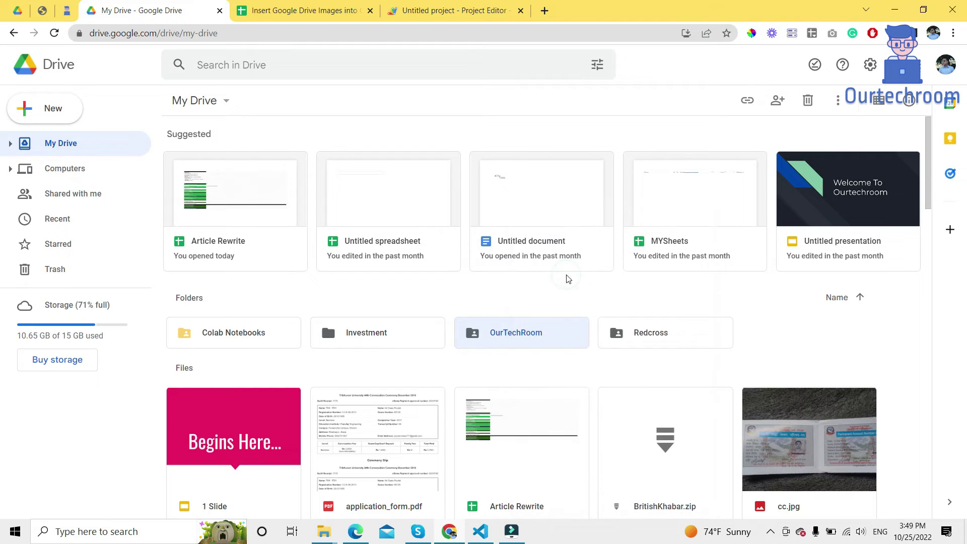
pyautogui.press('.')
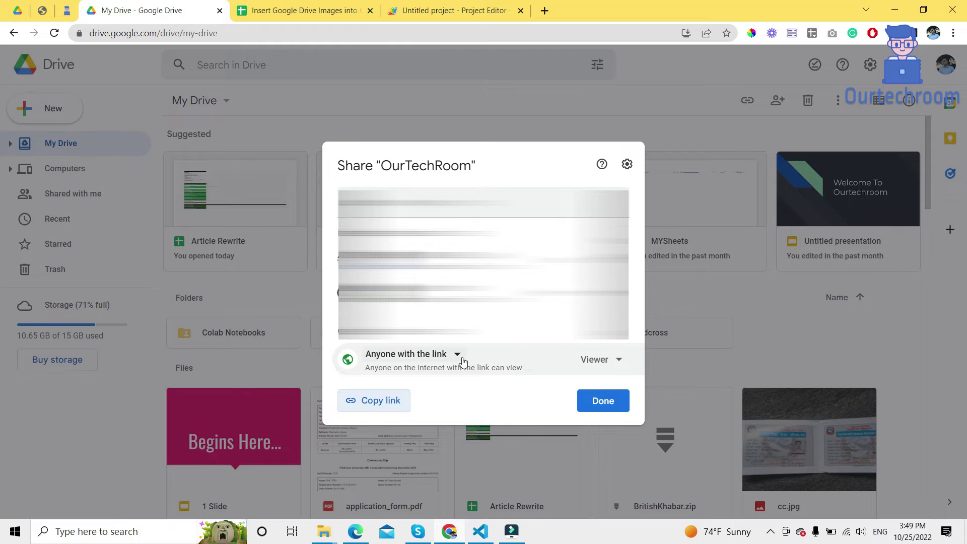
pyautogui.click(458, 354)
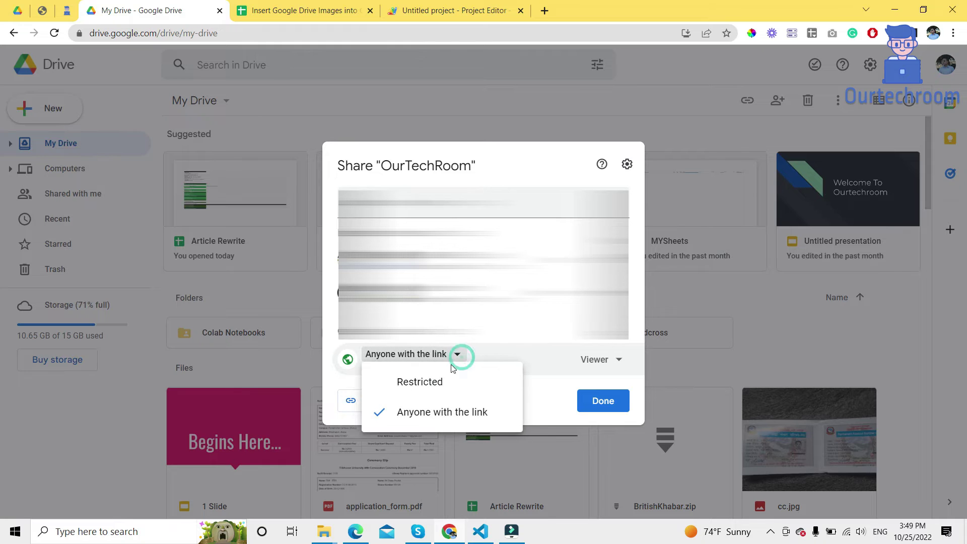
pyautogui.click(476, 354)
pyautogui.click(391, 403)
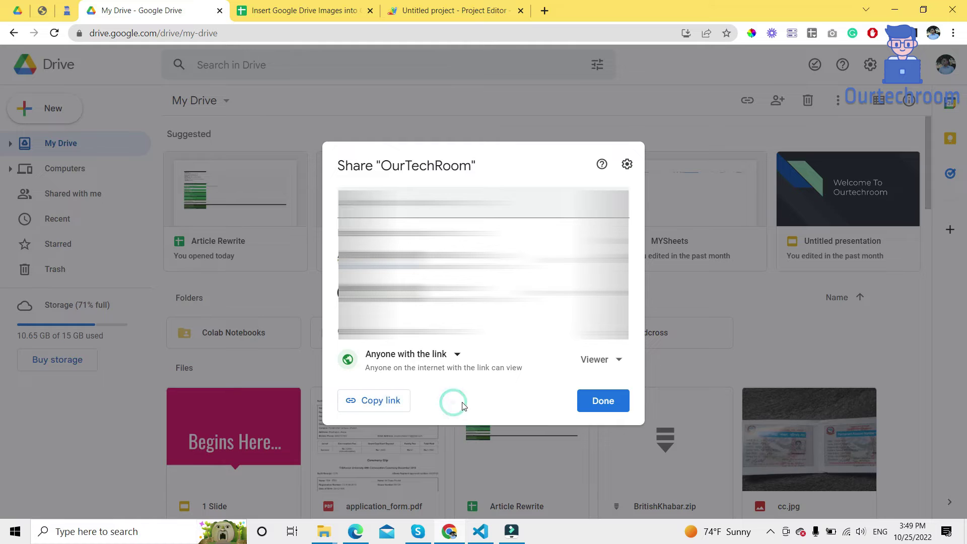
# Step: Replace all text in sdf.md with the pasted OurTechRoom folder share link
pyautogui.click(480, 531)
pyautogui.click(524, 142)
pyautogui.hotkey('ctrl', 'a')
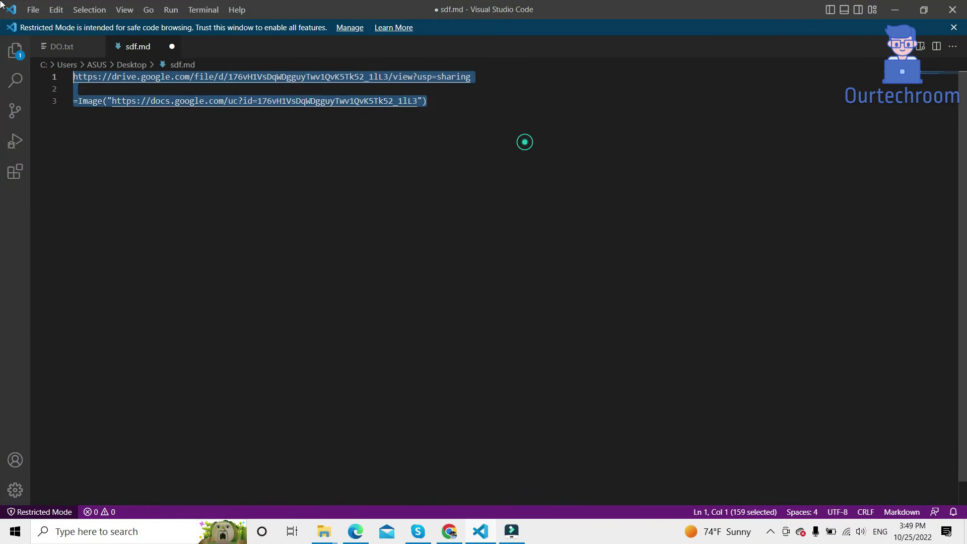
pyautogui.press('BackSpace')
pyautogui.rightClick(225, 163)
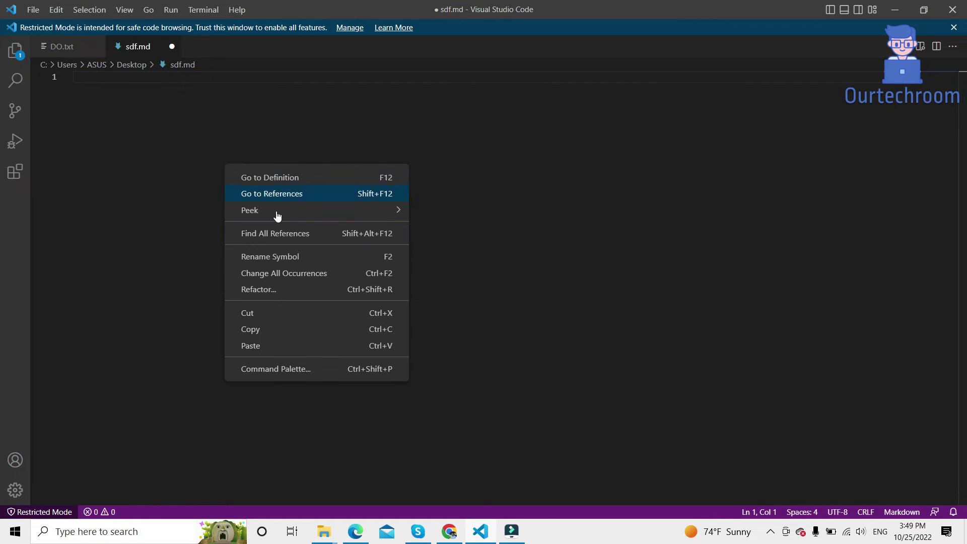
pyautogui.click(284, 351)
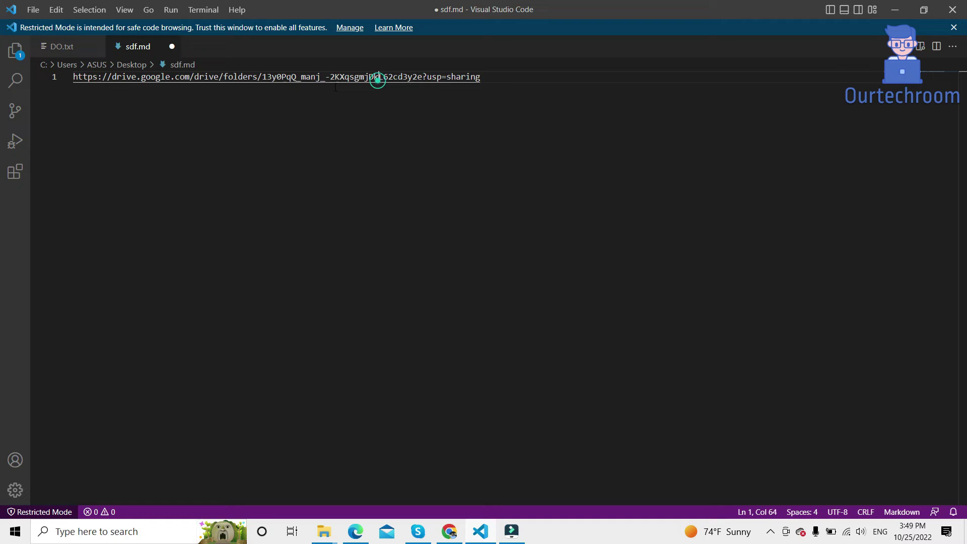
# Step: Select the folder ID after folders/ in the link, then go back to the spreadsheet
pyautogui.doubleClick(377, 77)
pyautogui.moveTo(262, 77); pyautogui.dragTo(423, 77)
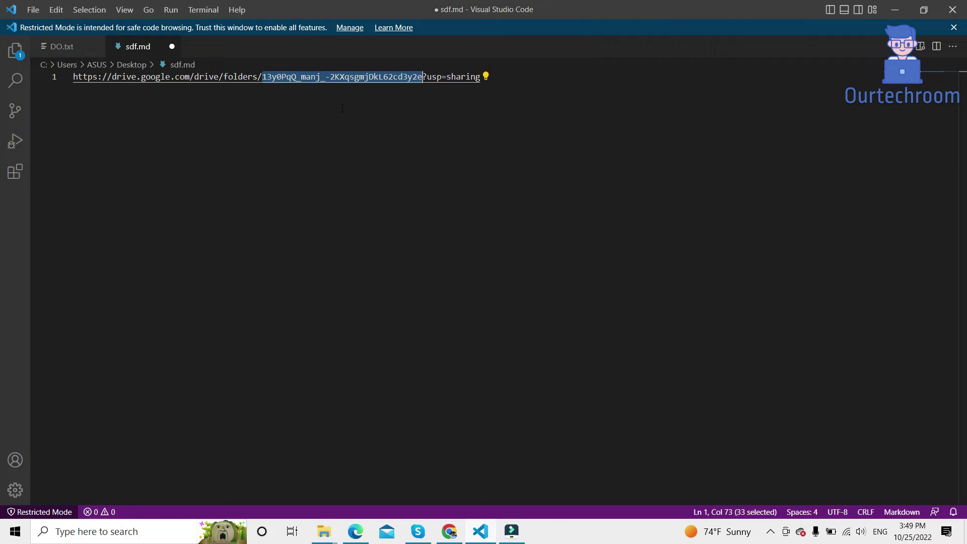
pyautogui.click(445, 534)
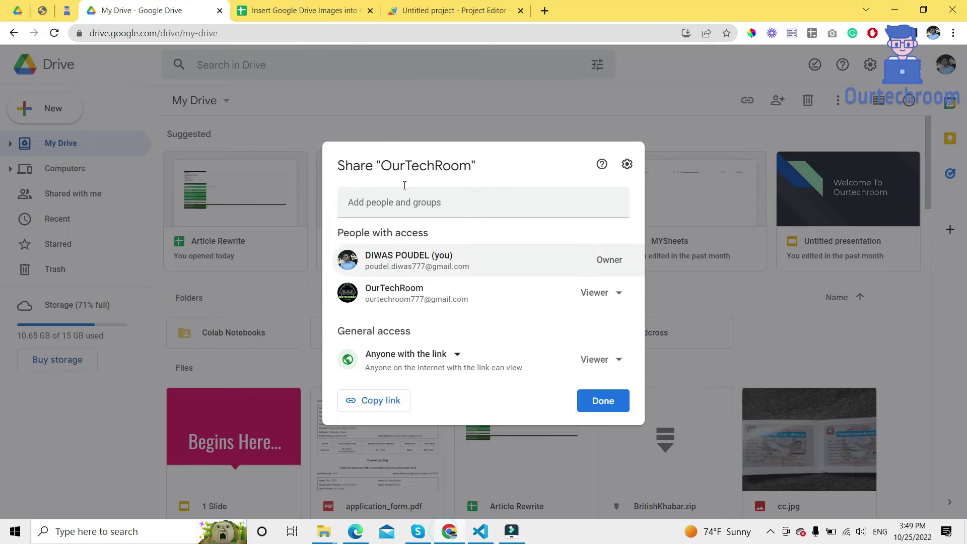
pyautogui.click(306, 11)
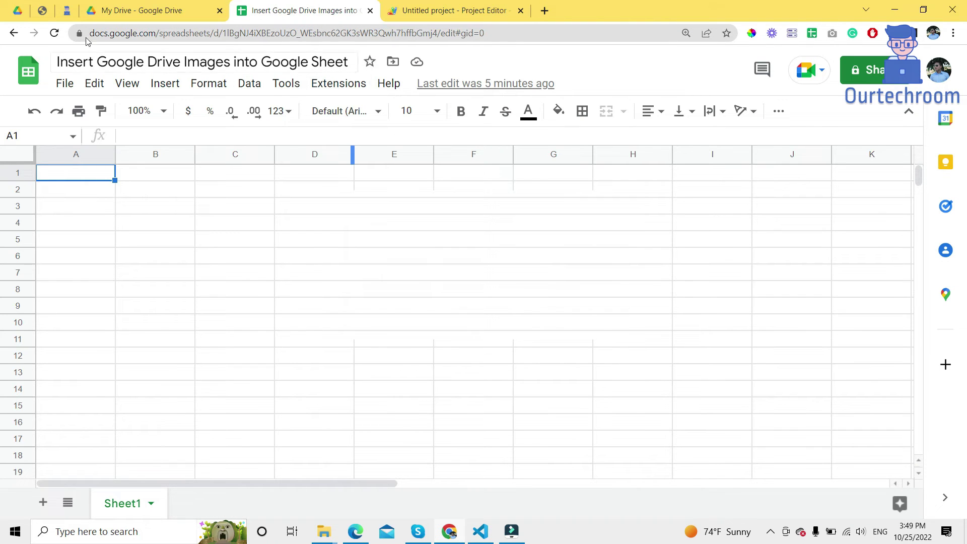
# Step: Reload the spreadsheet so the script's Generate Images menu loads
pyautogui.click(53, 33)
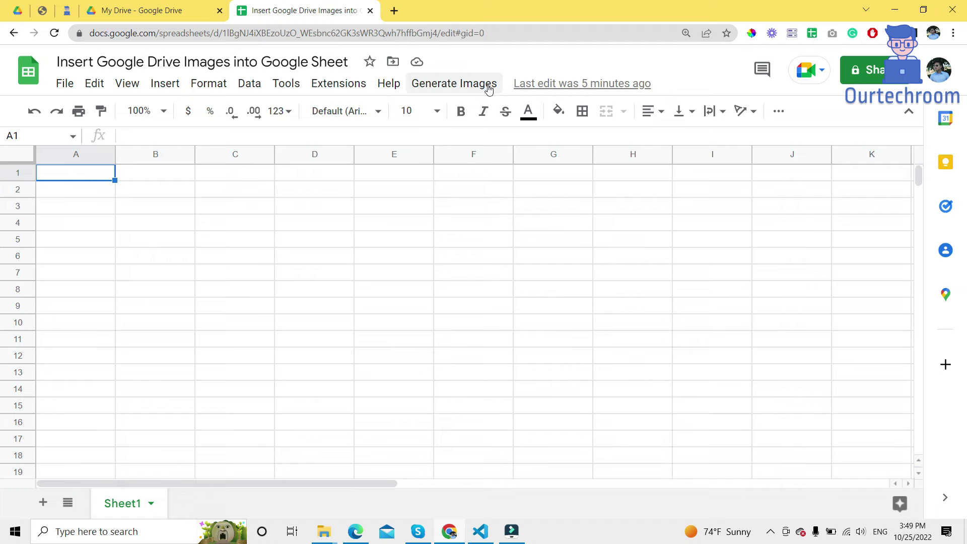
pyautogui.click(160, 10)
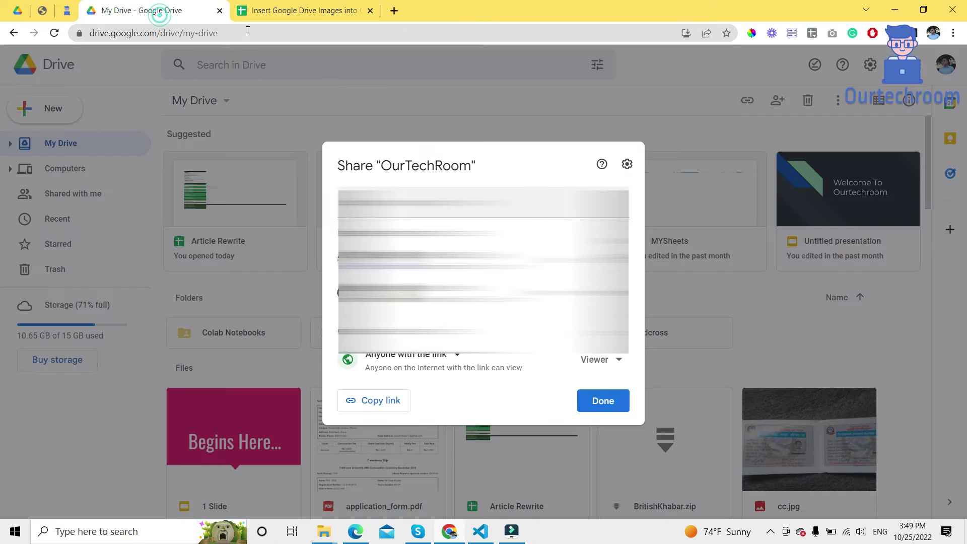
pyautogui.click(328, 4)
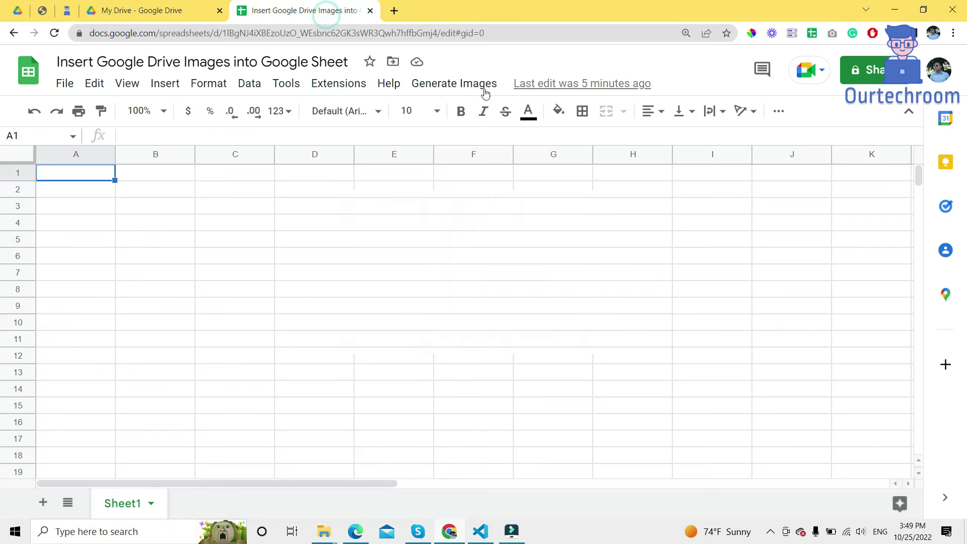
# Step: Highlight the Generate Images menu name in the Ourtechroom tutorial code
pyautogui.click(68, 9)
pyautogui.scroll(10, 289, 290)
pyautogui.click(314, 288)
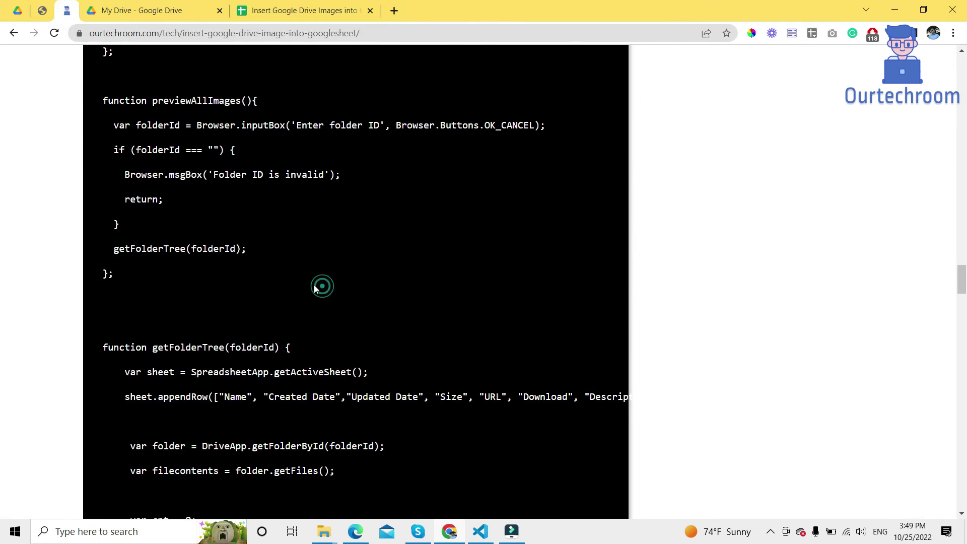
pyautogui.scroll(7, 314, 288)
pyautogui.moveTo(196, 355); pyautogui.dragTo(279, 355)
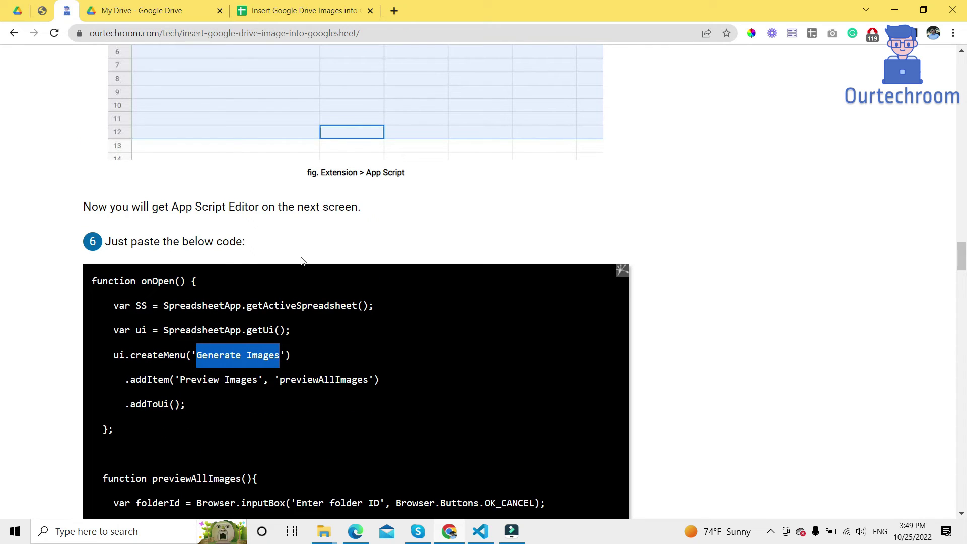
pyautogui.click(297, 4)
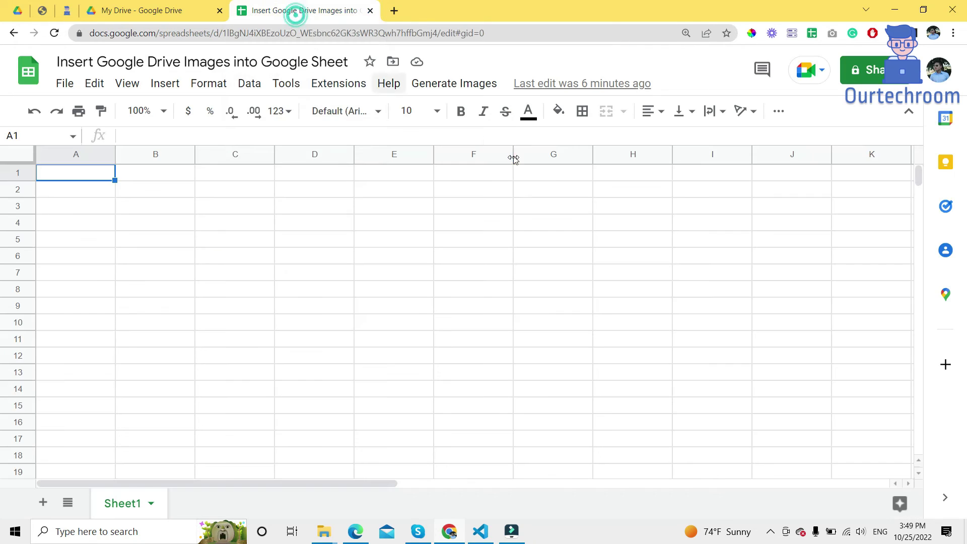
# Step: Run Generate Images > Preview Images and choose the Google account to authorize the script
pyautogui.click(483, 92)
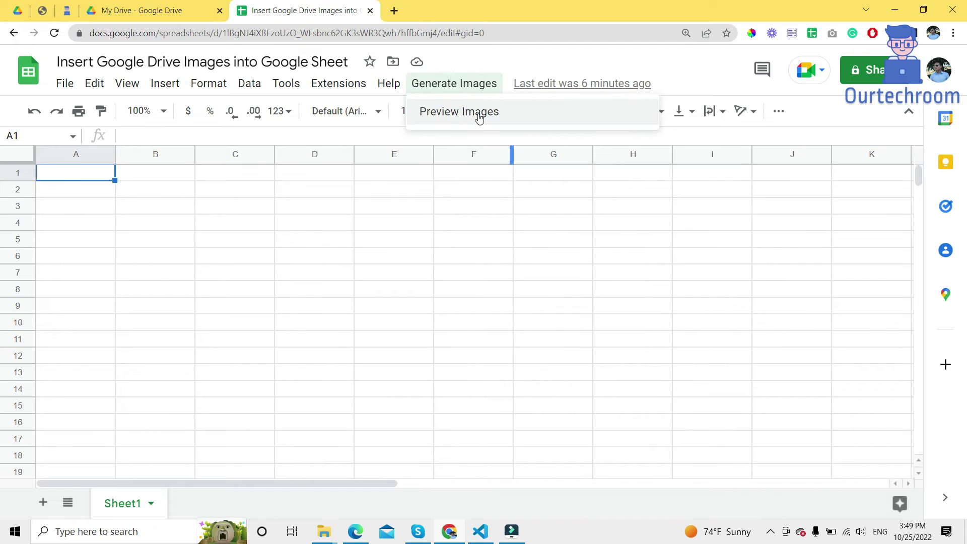
pyautogui.click(477, 109)
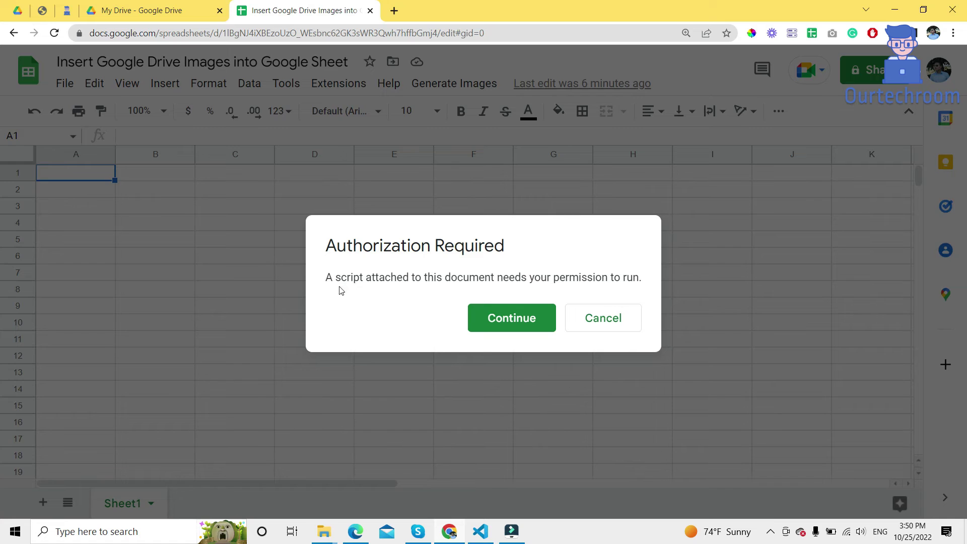
pyautogui.click(522, 323)
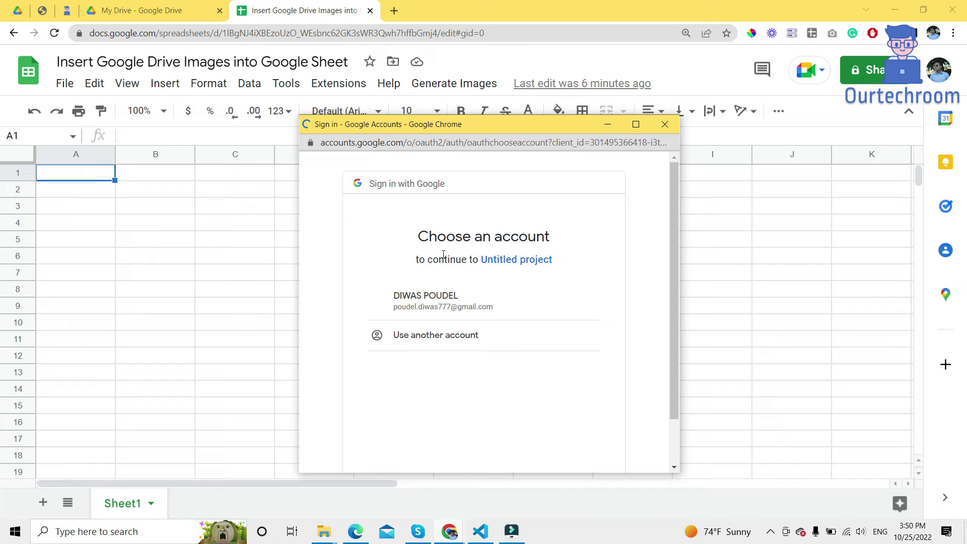
pyautogui.click(437, 302)
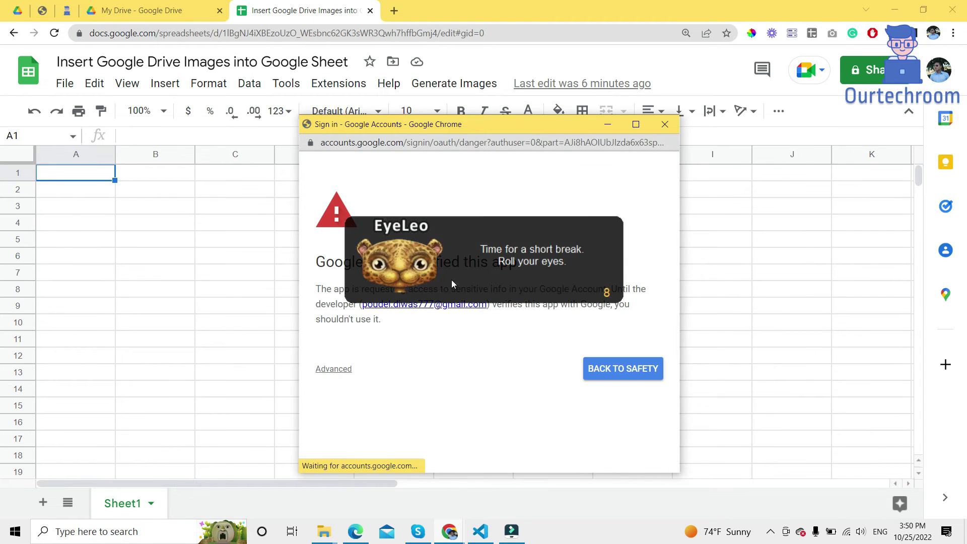
# Step: Continue past the unverified-app warning and allow Untitled project access to Drive and Sheets
pyautogui.click(339, 370)
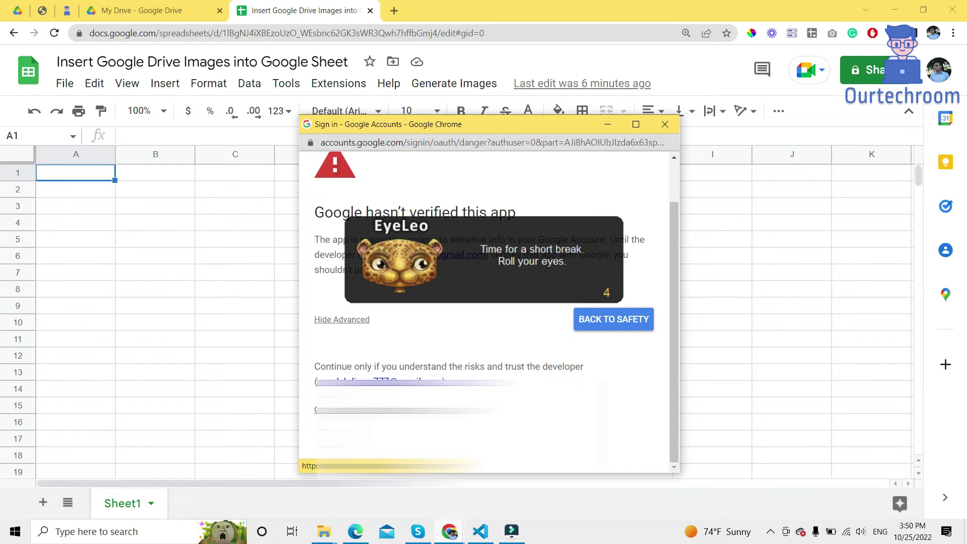
pyautogui.click(352, 410)
pyautogui.scroll(-3, 457, 367)
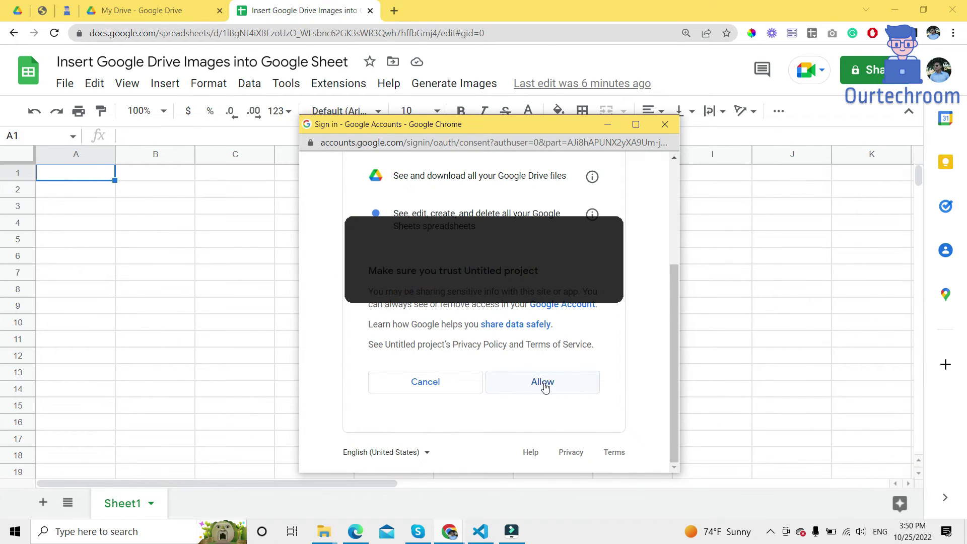
pyautogui.click(543, 383)
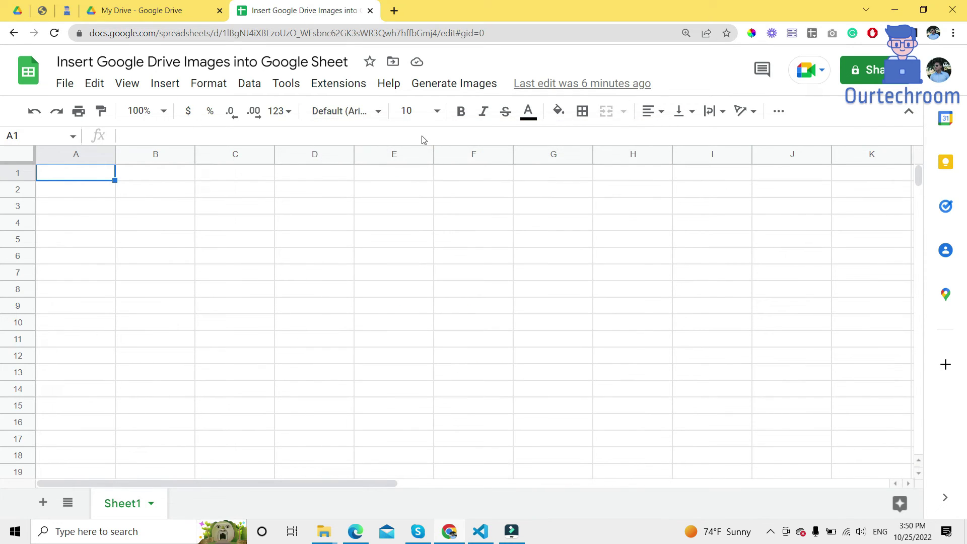
# Step: Run Preview Images again and copy the folder ID from the link in sdf.md
pyautogui.click(464, 87)
pyautogui.click(460, 111)
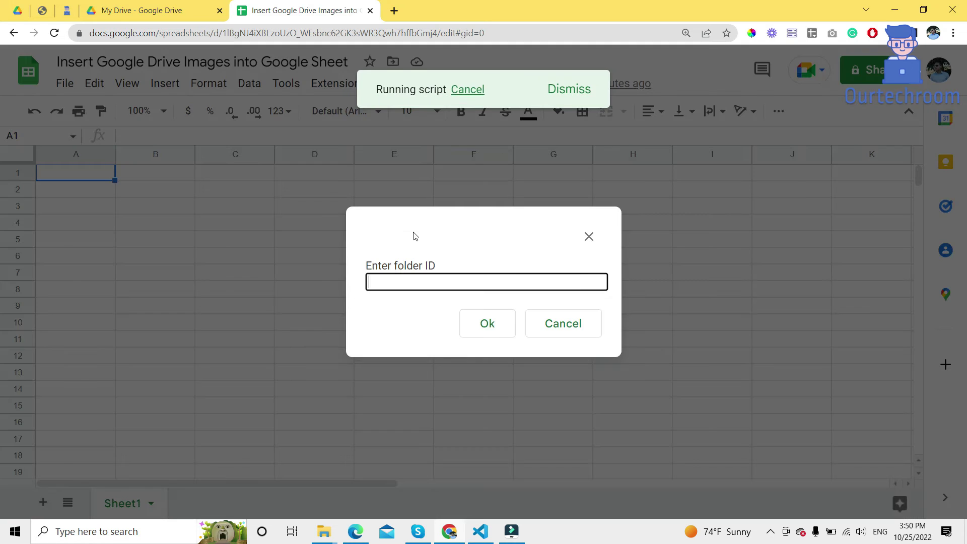
pyautogui.click(483, 529)
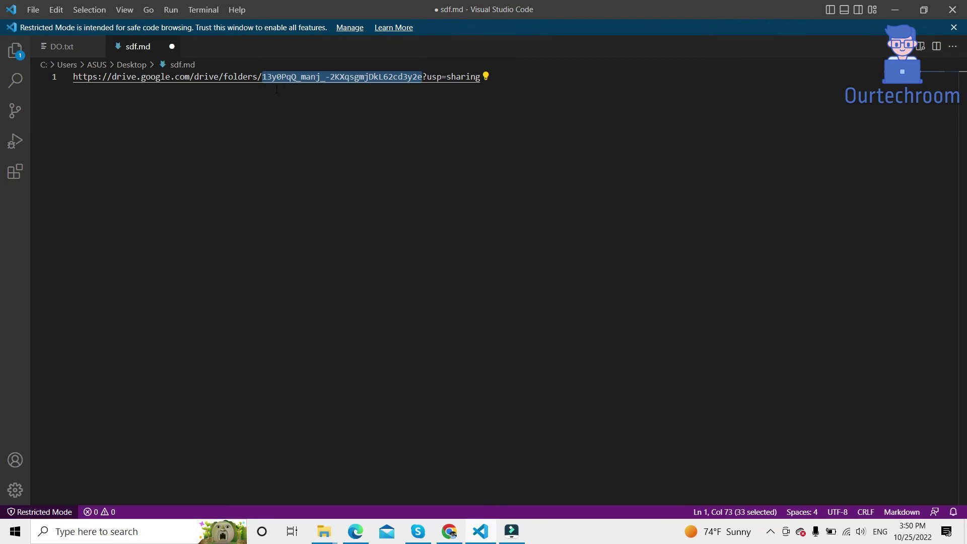
pyautogui.click(197, 113)
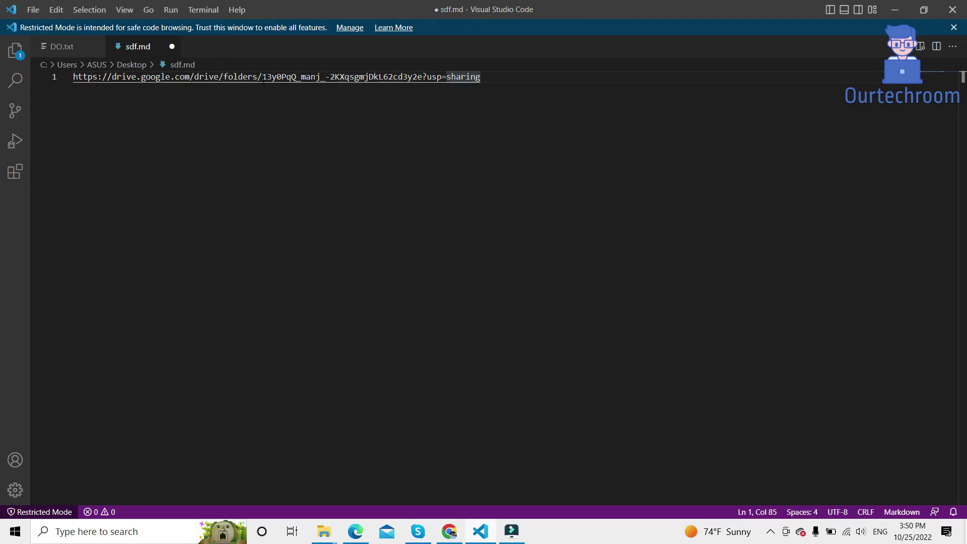
pyautogui.moveTo(262, 76); pyautogui.dragTo(422, 76)
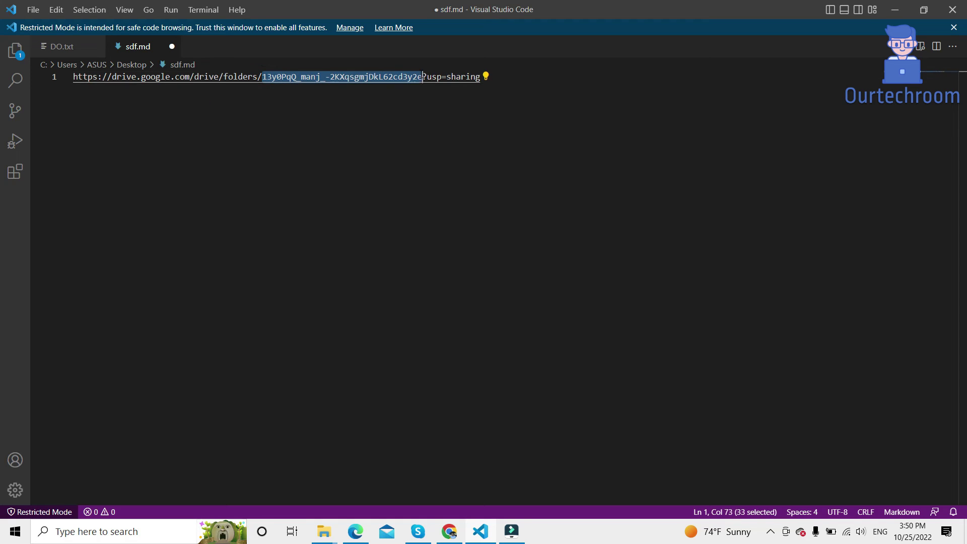
pyautogui.rightClick(340, 78)
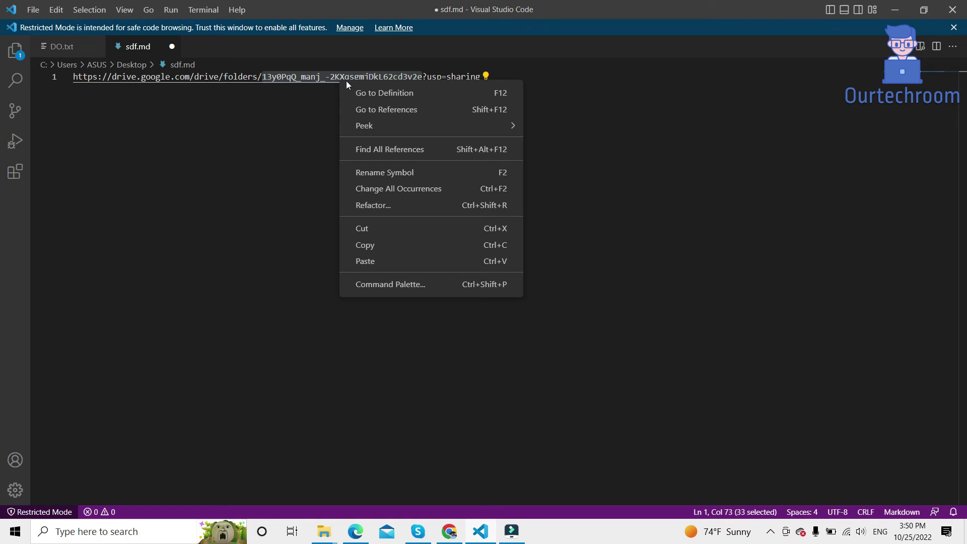
pyautogui.click(387, 245)
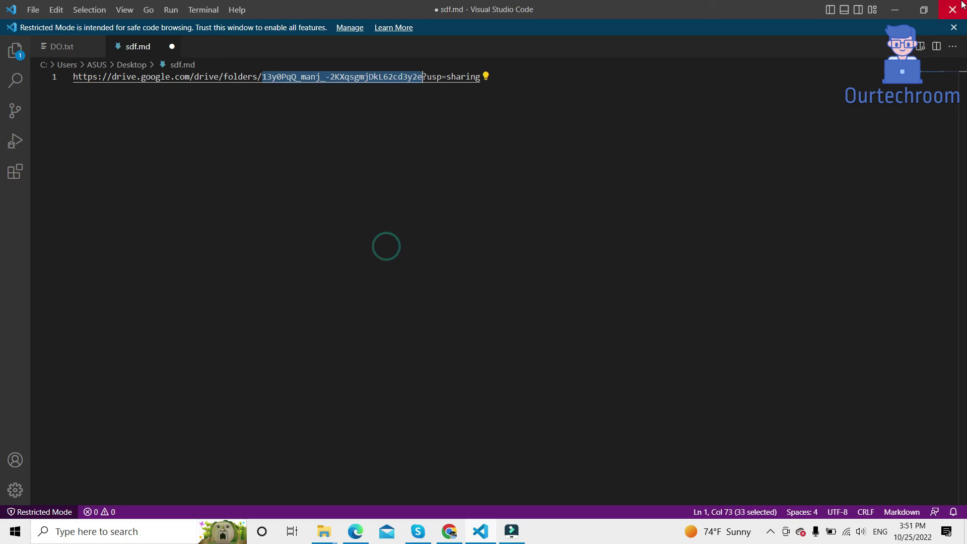
# Step: Paste the copied folder ID into the Enter folder ID prompt
pyautogui.hotkey('alt', 'Tab')
pyautogui.click(453, 286)
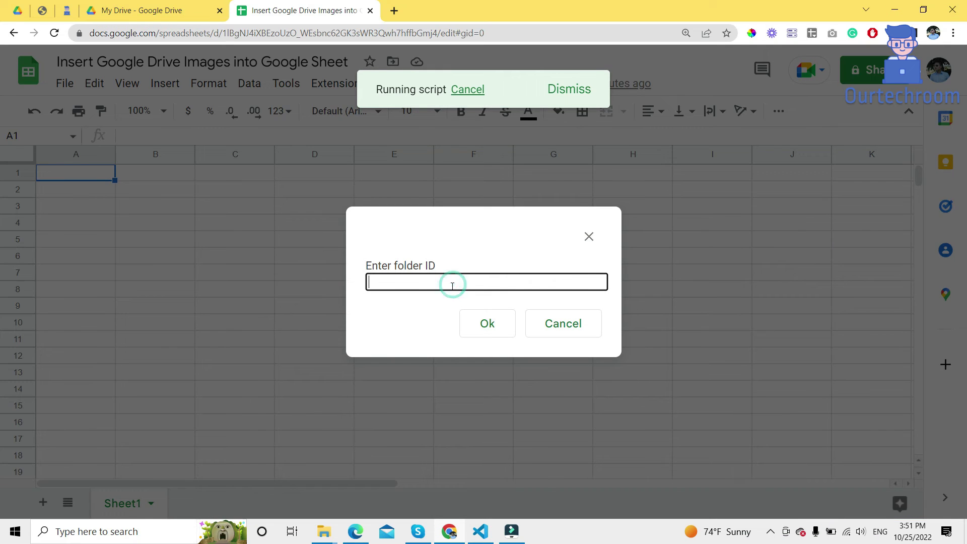
pyautogui.hotkey('ctrl', 'v')
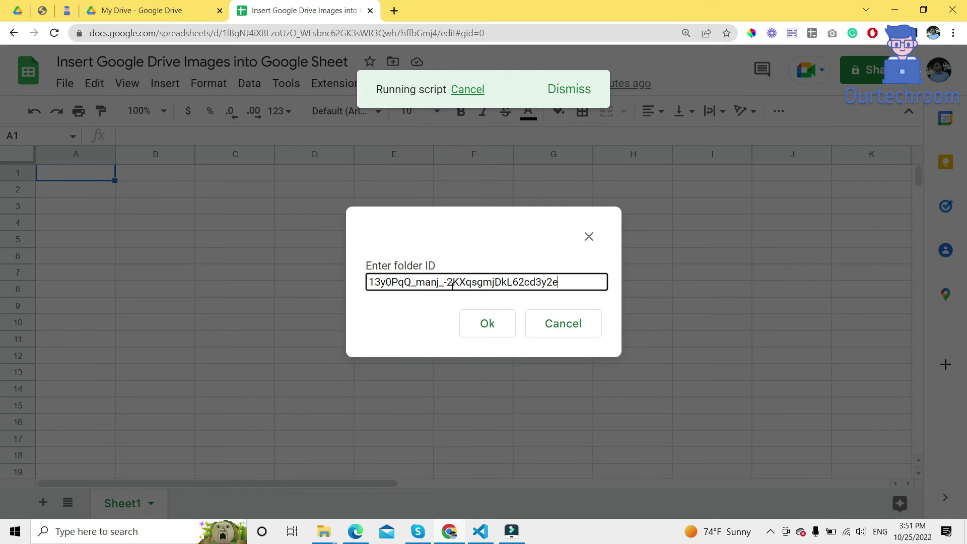
# Step: Confirm the folder ID to list ten files with thumbnails, and auto-fit column F's download links
pyautogui.click(491, 323)
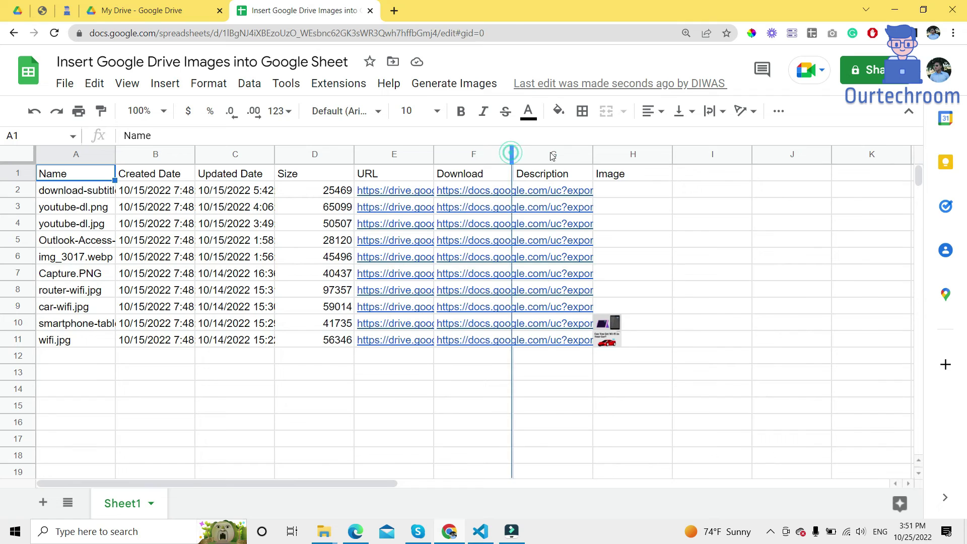
pyautogui.doubleClick(511, 153)
pyautogui.moveTo(347, 484); pyautogui.dragTo(453, 485)
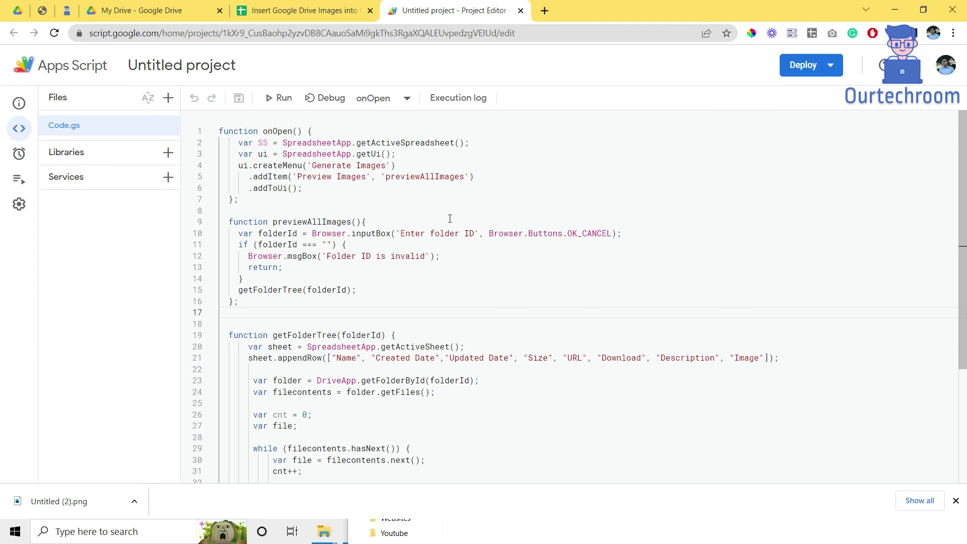
# Step: Check the images inside the OurTechRoom folder in Google Drive, then return to My Drive
pyautogui.scroll(-3, 403, 275)
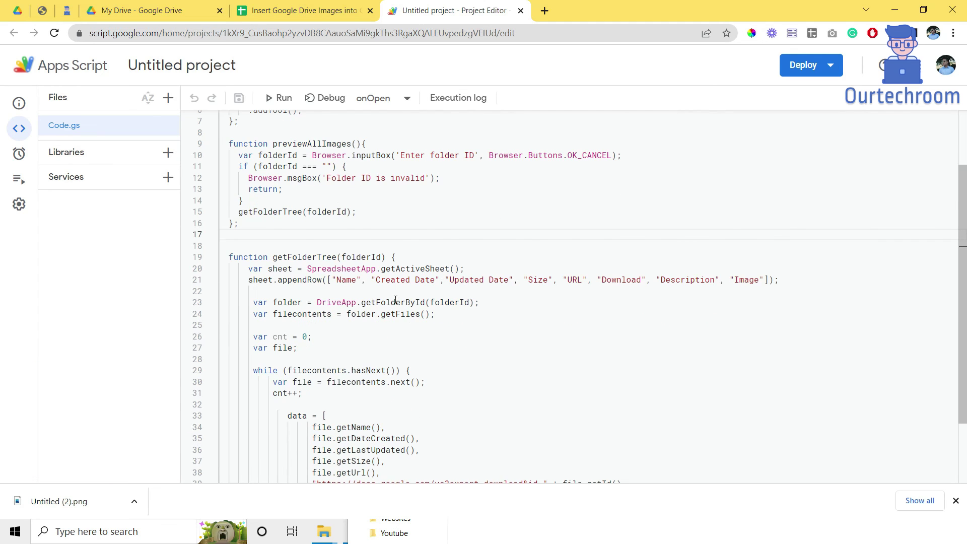
pyautogui.scroll(-2, 454, 299)
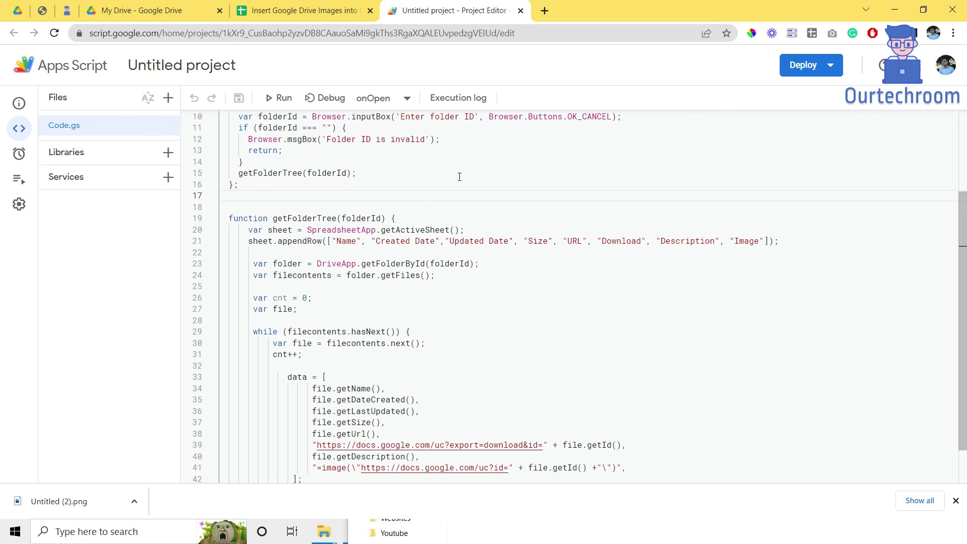
pyautogui.hotkey('ctrl', '4')
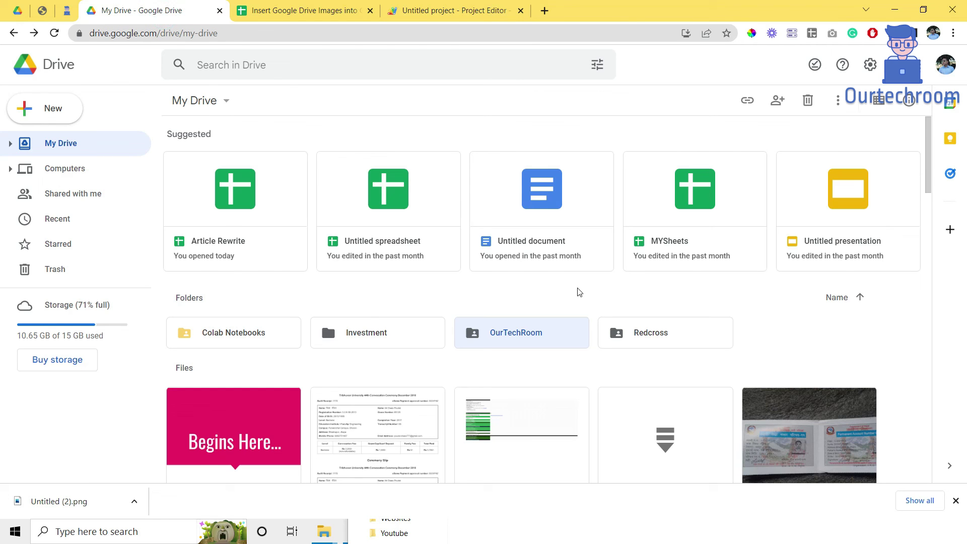
pyautogui.scroll(-1, 579, 292)
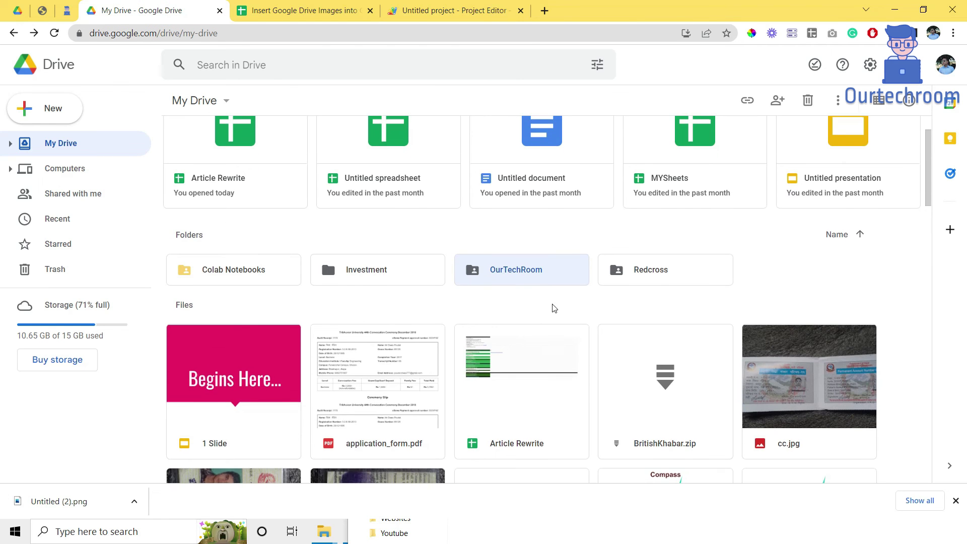
pyautogui.doubleClick(526, 272)
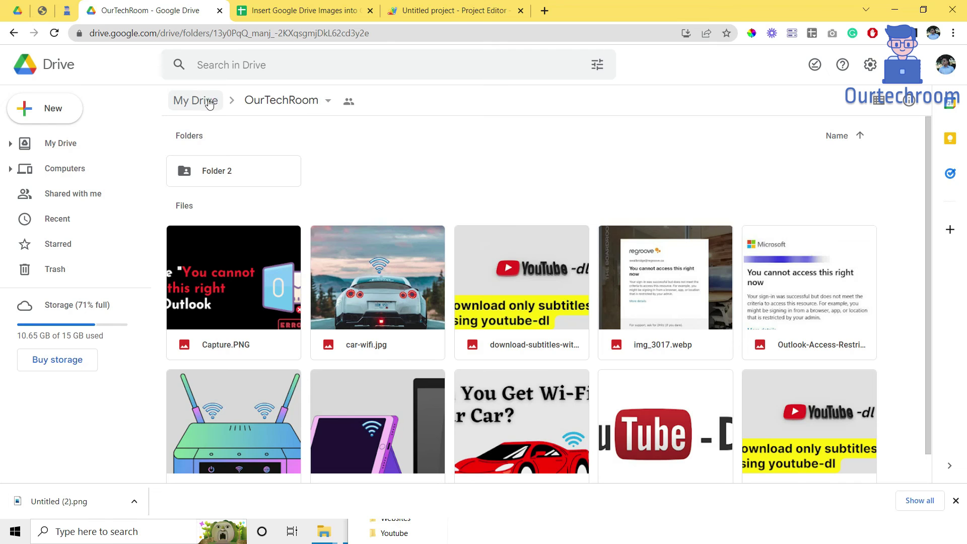
pyautogui.click(209, 104)
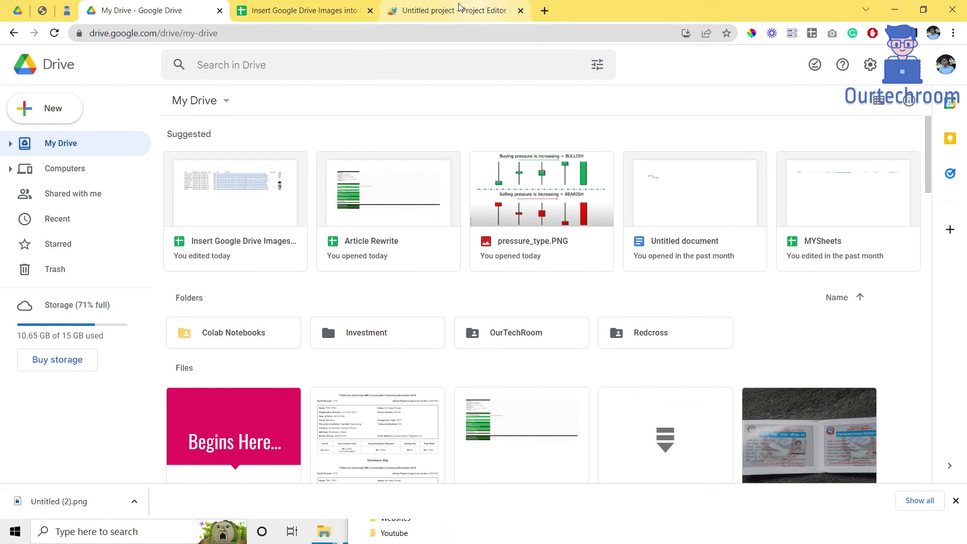
# Step: Highlight the =image thumbnail formula on line 41 of Code.gs
pyautogui.click(315, 11)
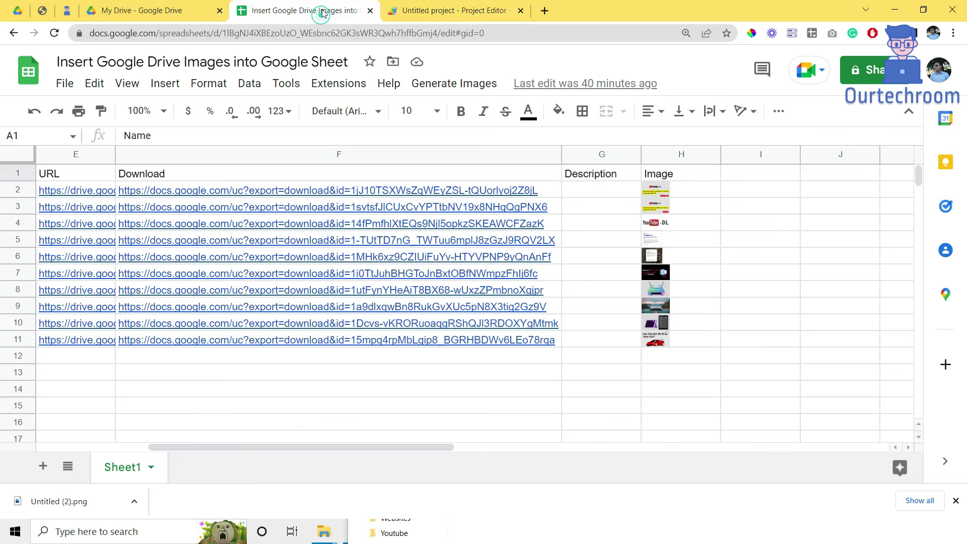
pyautogui.click(484, 9)
pyautogui.scroll(-2, 540, 398)
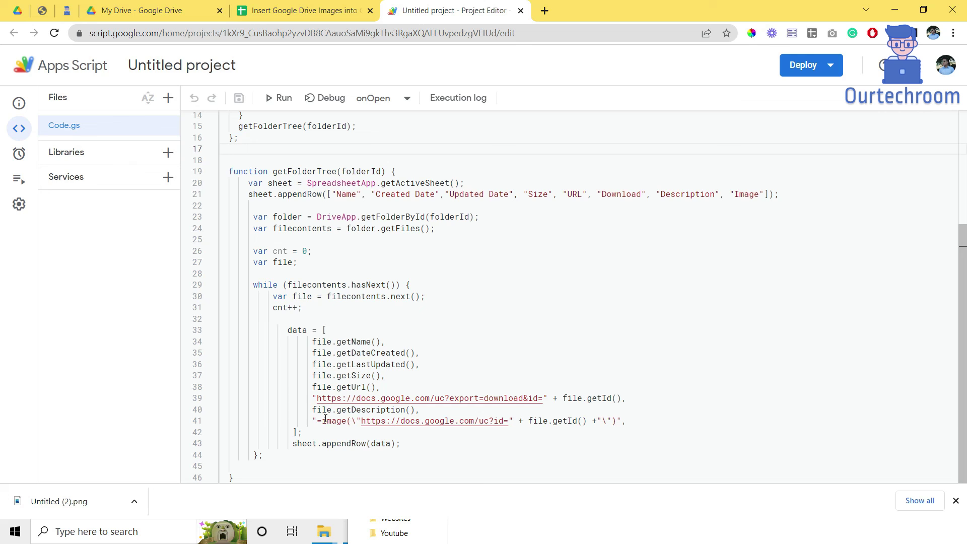
pyautogui.moveTo(321, 420); pyautogui.dragTo(617, 421)
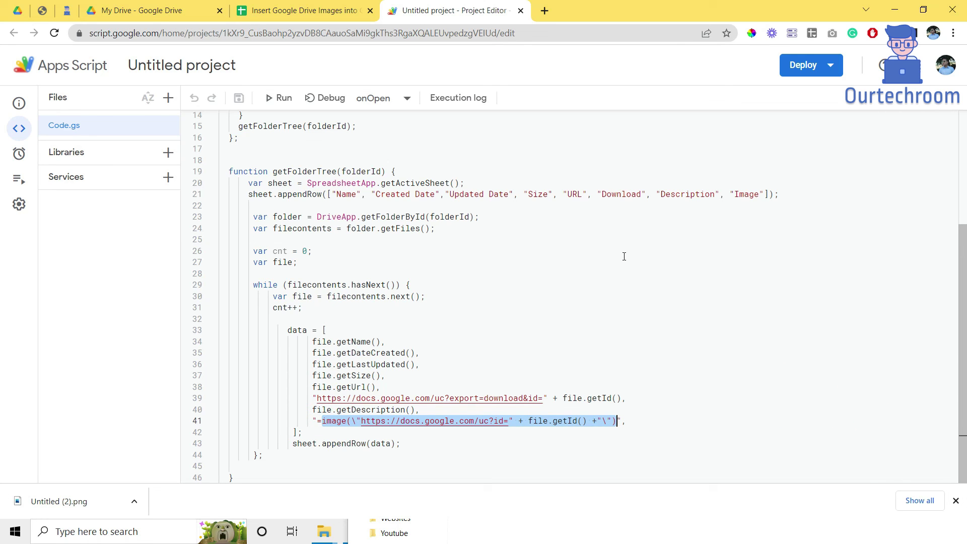
# Step: Highlight the getName, getDateCreated, getLastUpdated, getSize and getUrl calls, then view the spreadsheet results
pyautogui.scroll(1, 517, 243)
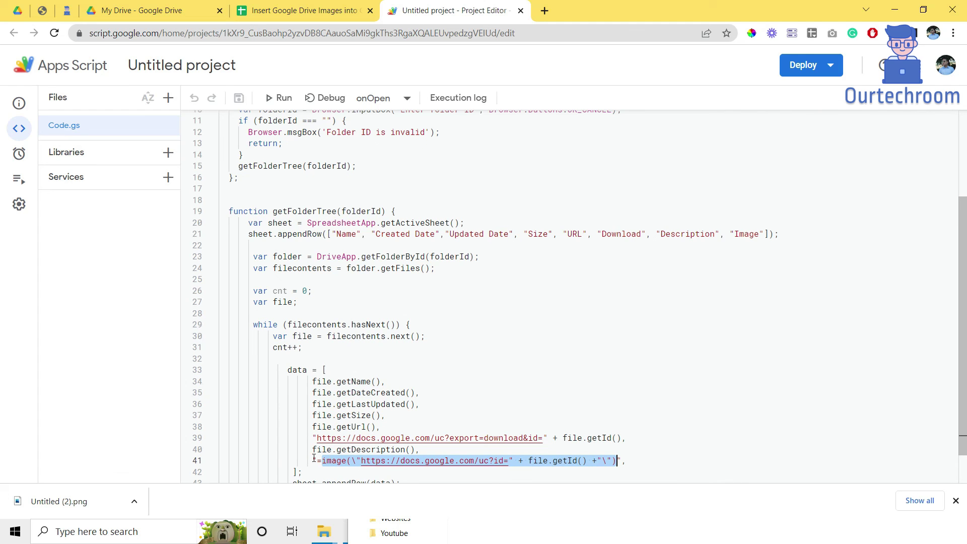
pyautogui.doubleClick(364, 383)
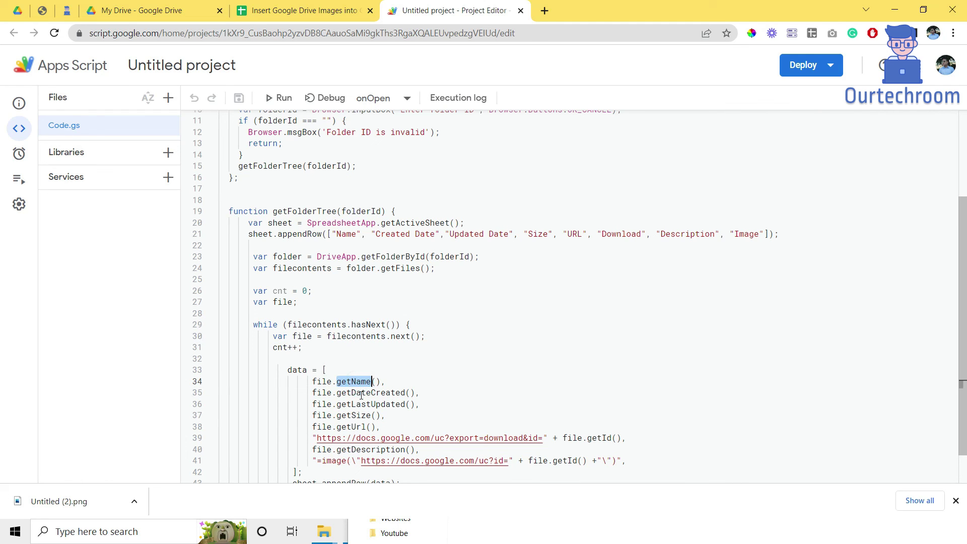
pyautogui.doubleClick(361, 394)
pyautogui.doubleClick(365, 404)
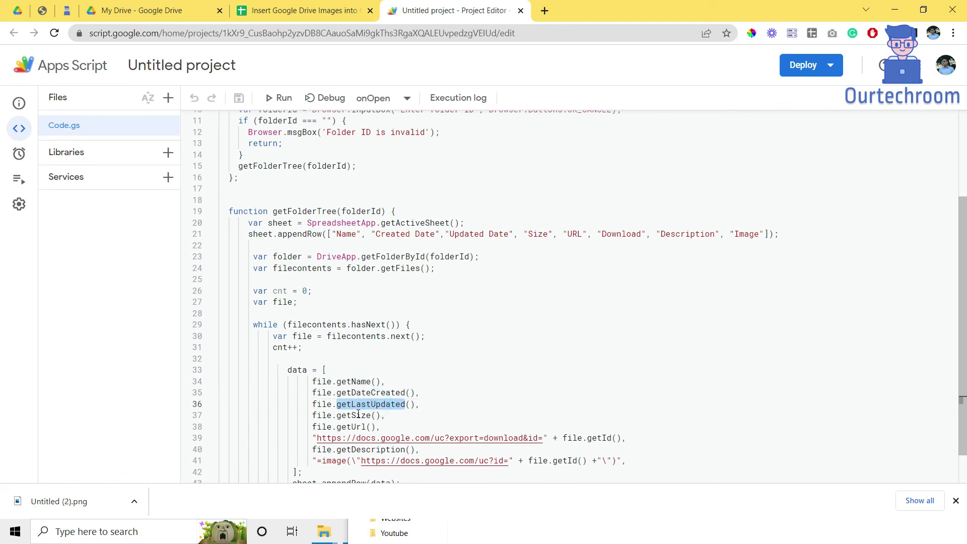
pyautogui.doubleClick(358, 415)
pyautogui.doubleClick(351, 427)
pyautogui.click(304, 11)
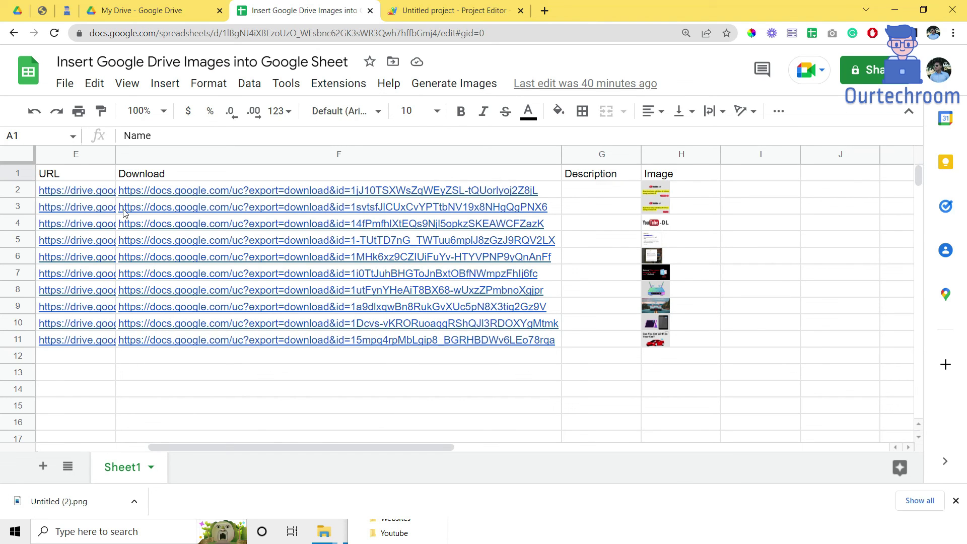
pyautogui.moveTo(49, 190)
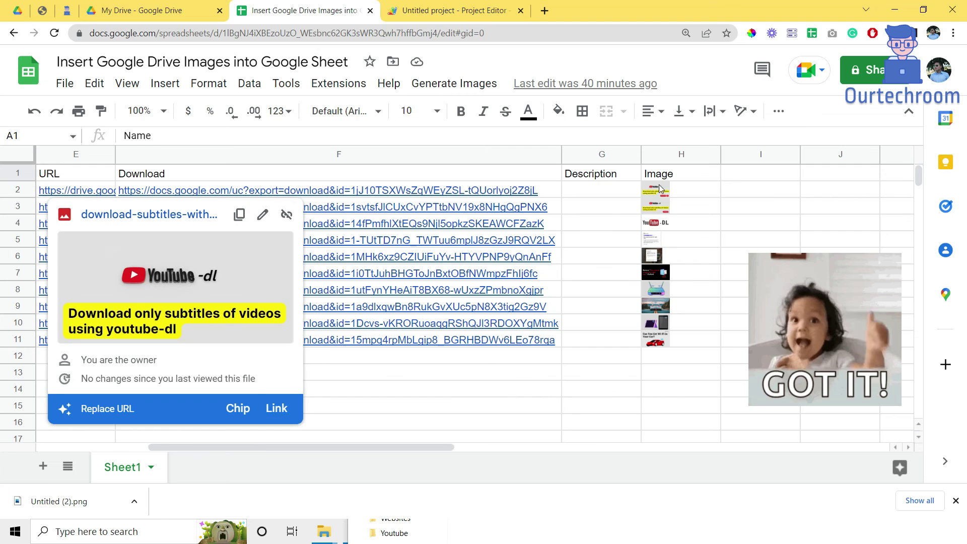